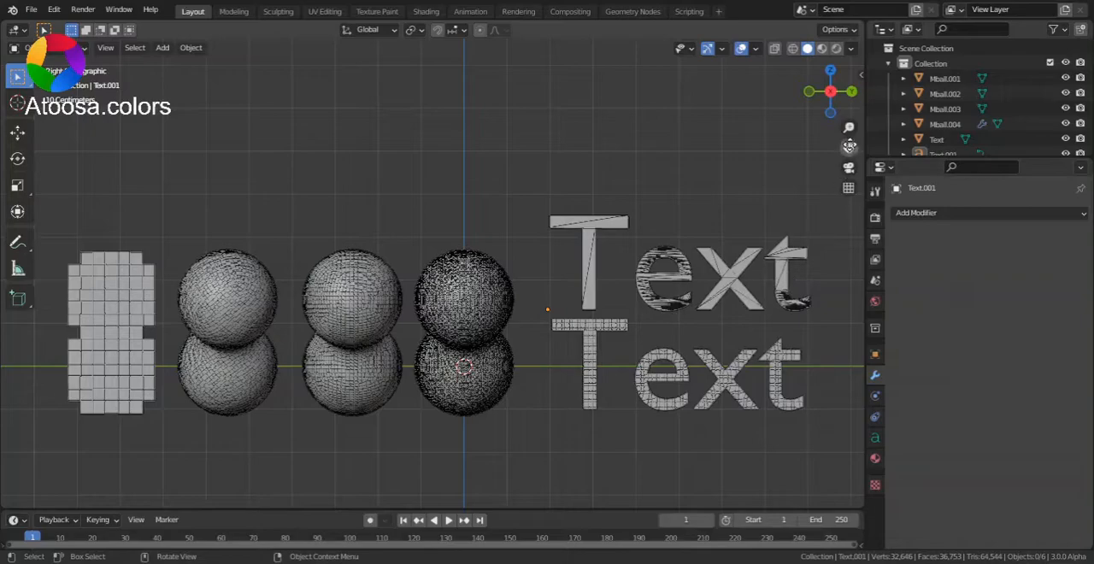
- Convert the upper Text object to a mesh with Visual Geometry to Mesh
left_click_drag(849, 146, 600, 146)
left_click_drag(846, 126, 846, 102)
left_click_drag(849, 148, 844, 97)
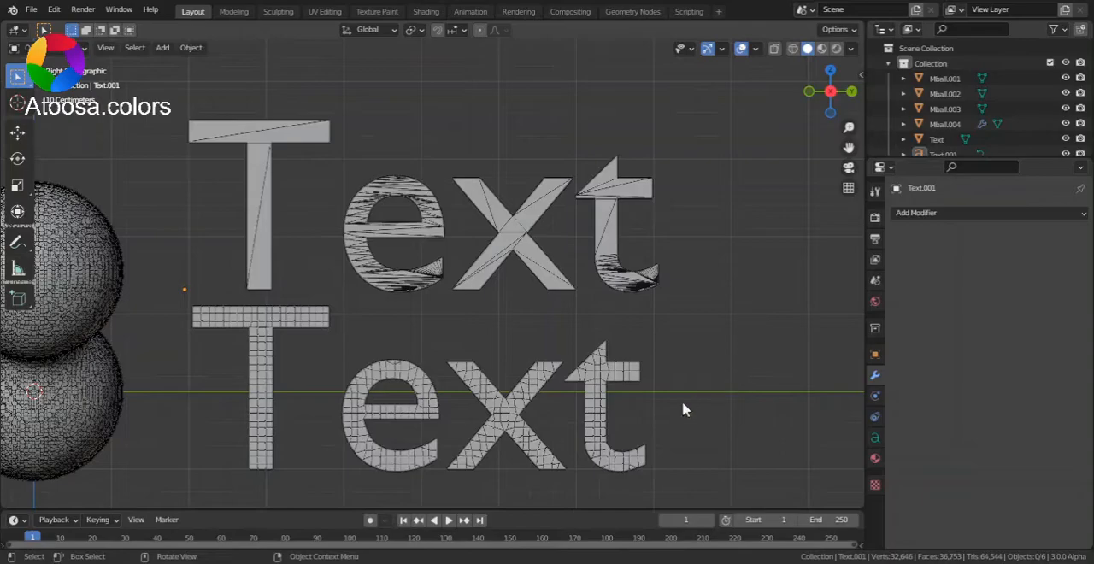
left_click(604, 268)
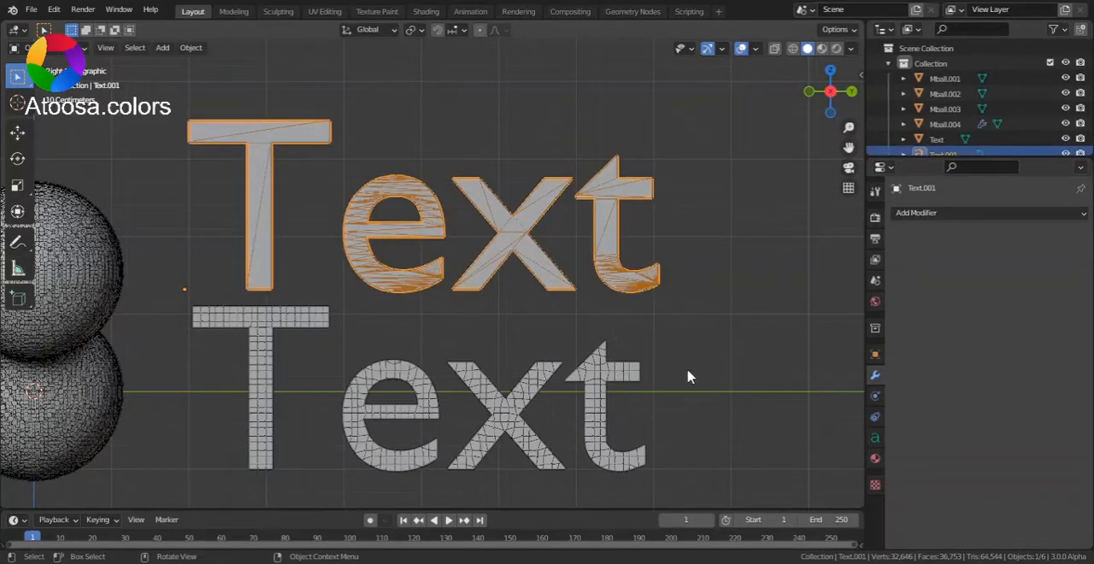
left_click_drag(848, 129, 848, 122)
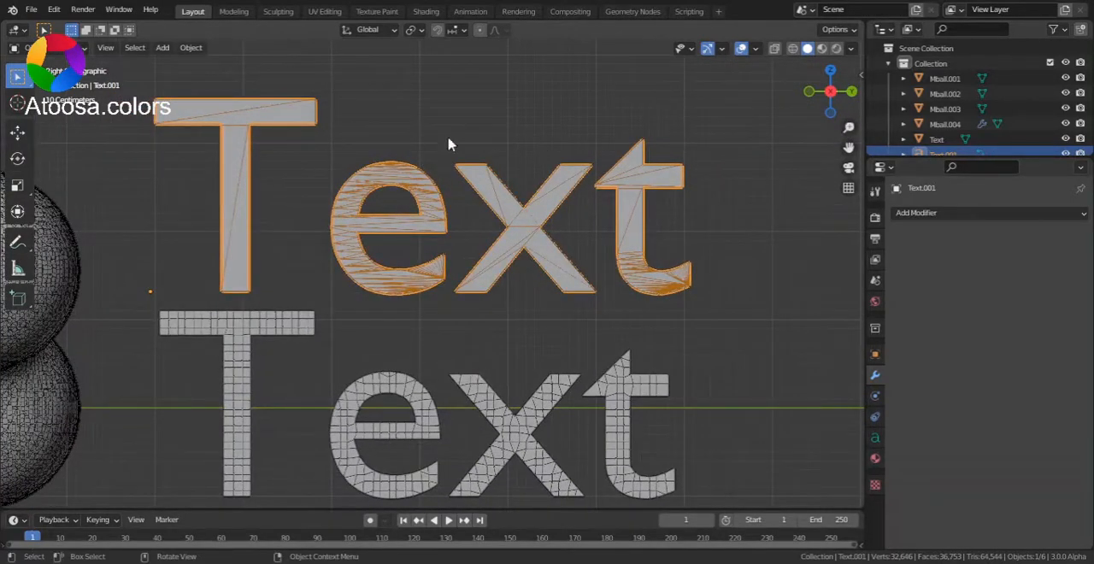
key("ctrl+a")
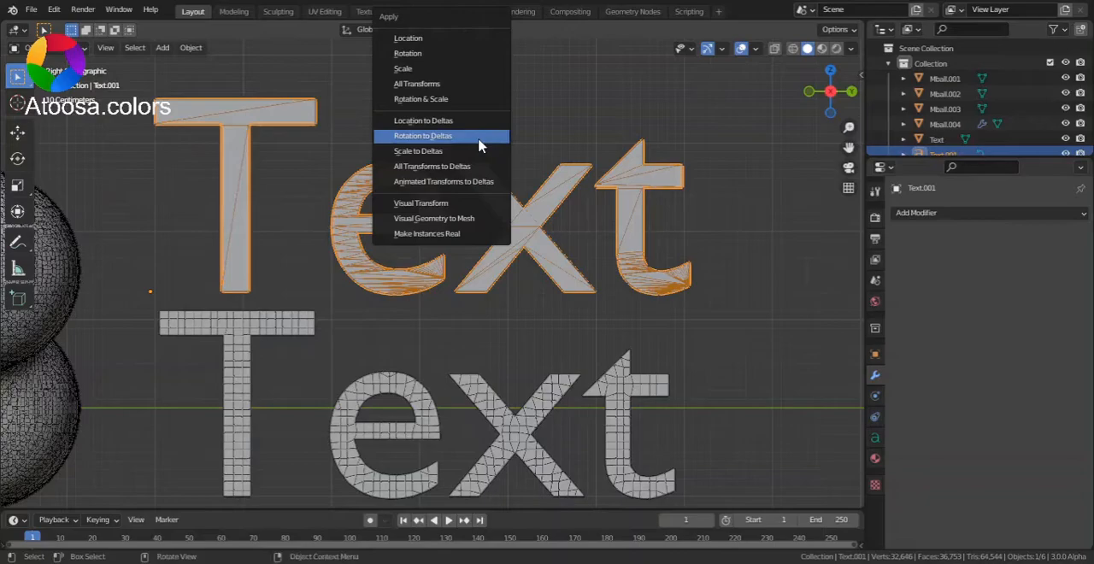
left_click(455, 227)
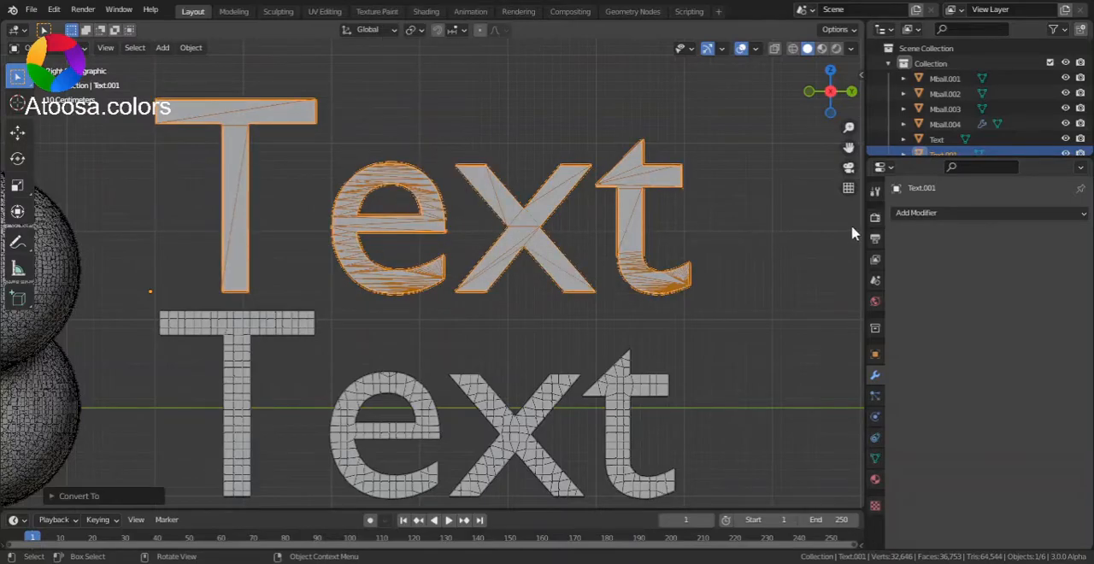
- Add a Remesh modifier in Sharp mode to the upper text and set its Threshold to 0
left_click(926, 215)
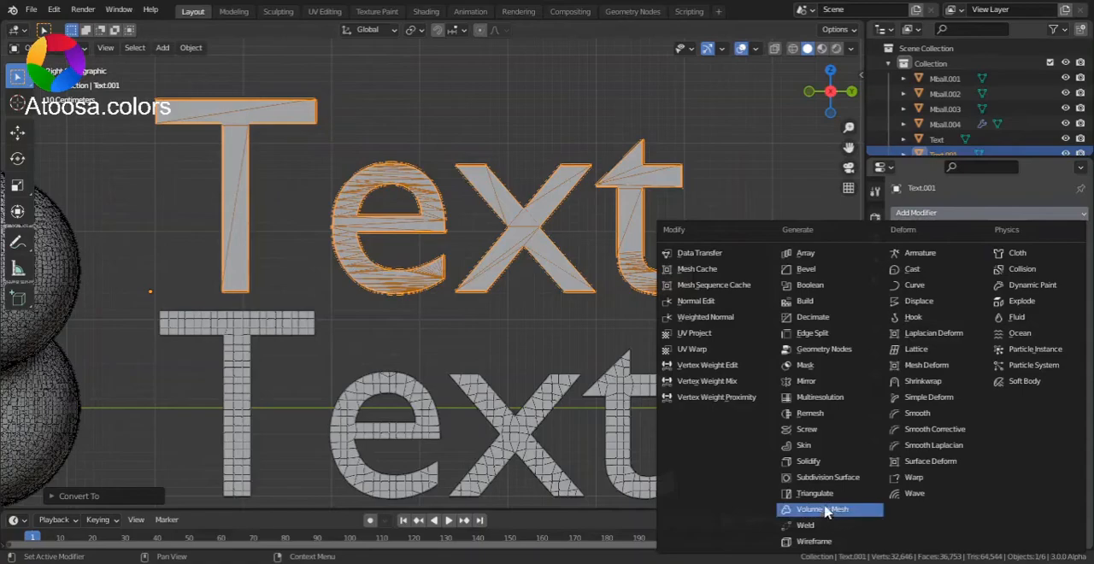
left_click(826, 416)
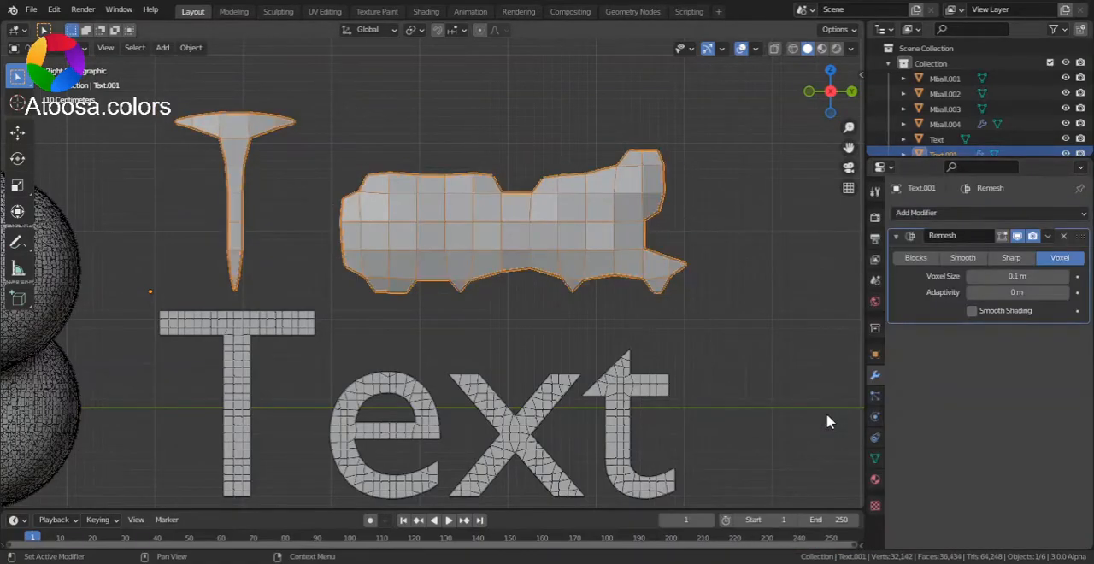
left_click(1011, 264)
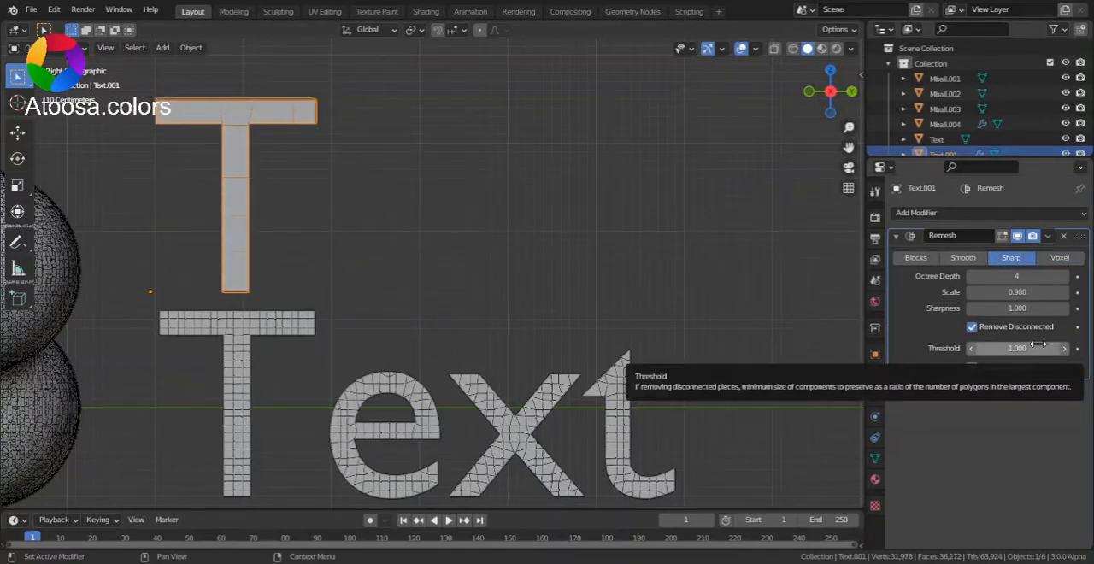
left_click(1038, 345)
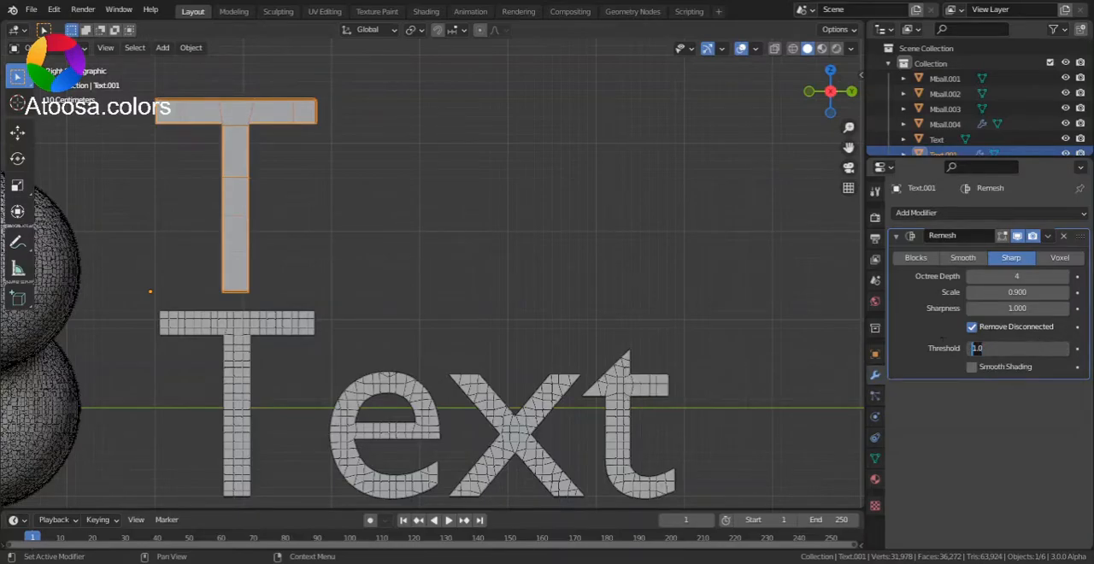
key("Return")
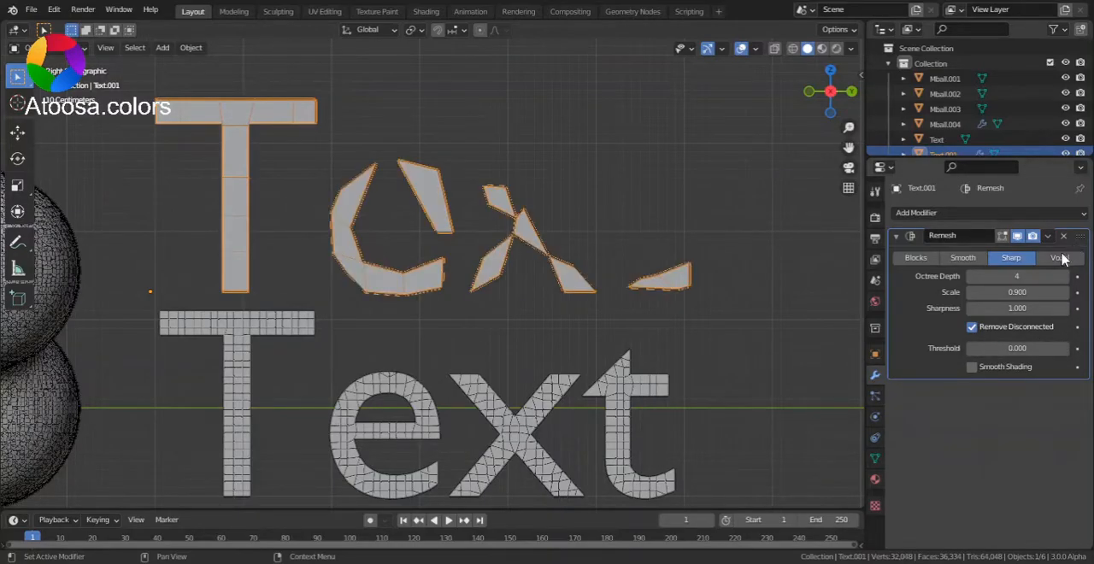
- Set the Remesh modifier's Octree Depth to 6 and its Scale to 0.913
left_click_drag(1048, 273, 1065, 273)
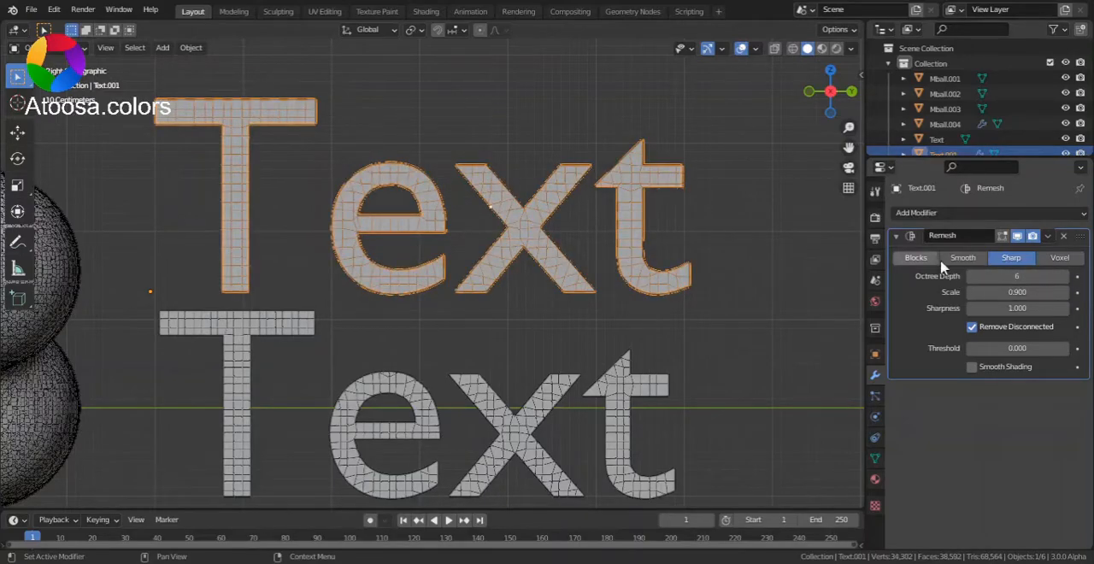
left_click_drag(849, 147, 778, 189)
left_click_drag(846, 130, 847, 107)
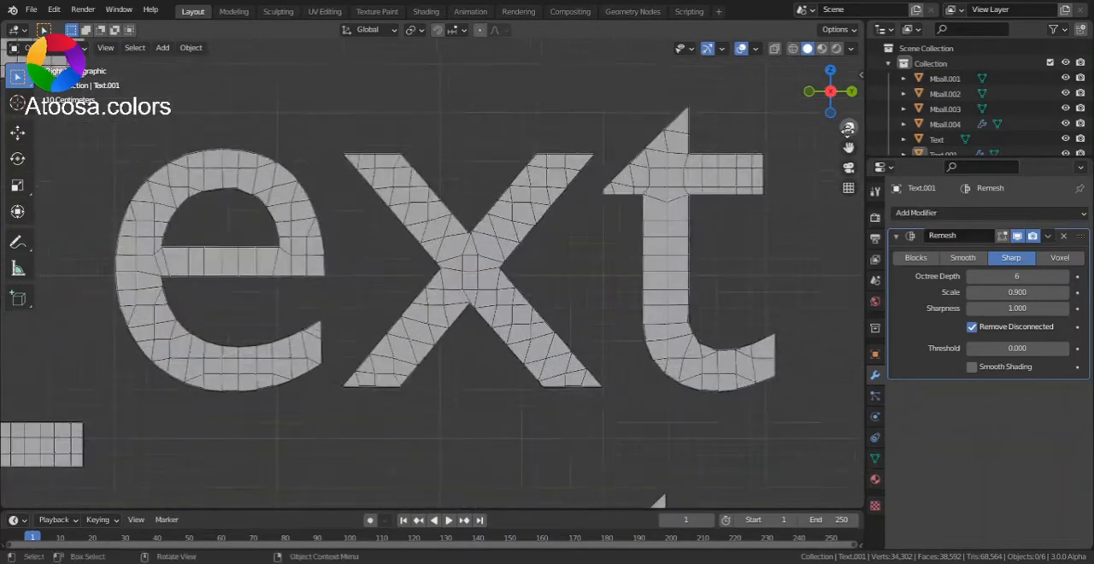
mouse_move(1012, 291)
left_mouse_down()
mouse_move(1038, 291)
mouse_move(995, 287)
left_mouse_up()
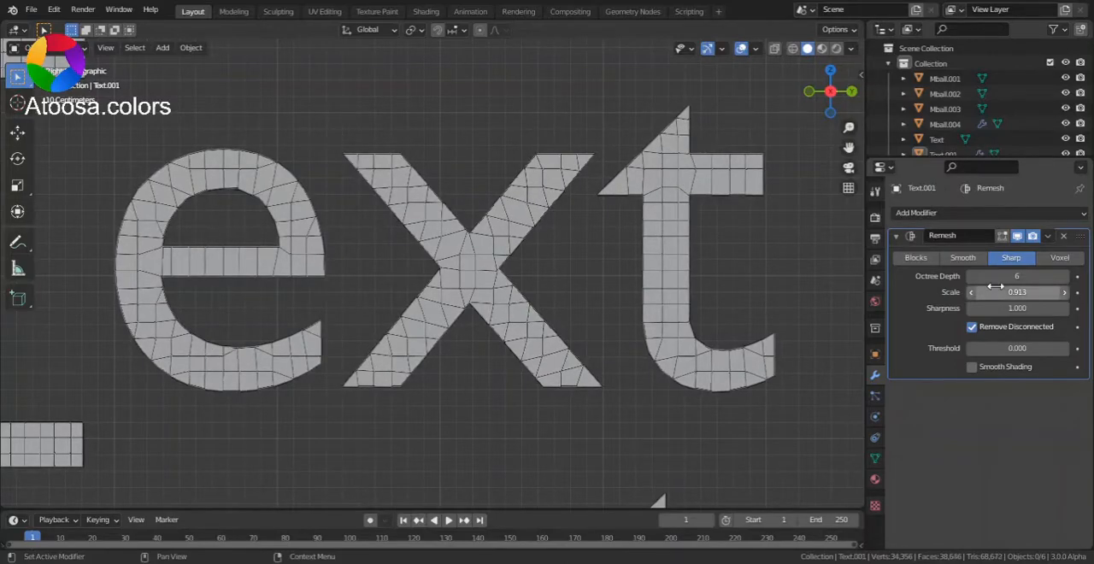
- Try applying the Remesh modifier to the upper text and inspect its faces in Edit Mode
left_click_drag(845, 126, 829, 102)
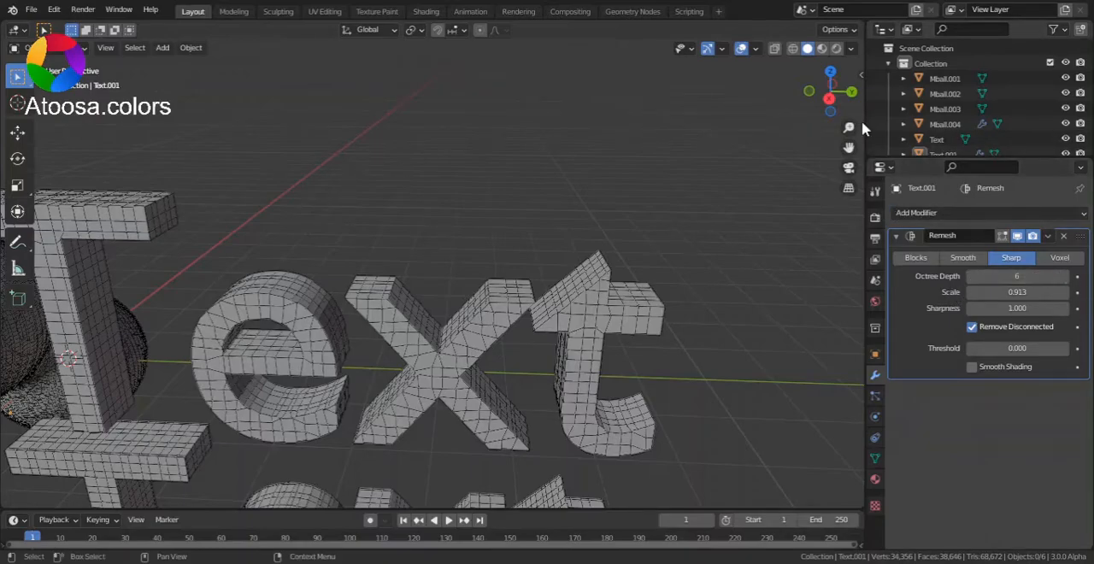
left_click(828, 100)
mouse_move(847, 126)
left_mouse_down()
mouse_move(847, 159)
mouse_move(847, 125)
left_mouse_up()
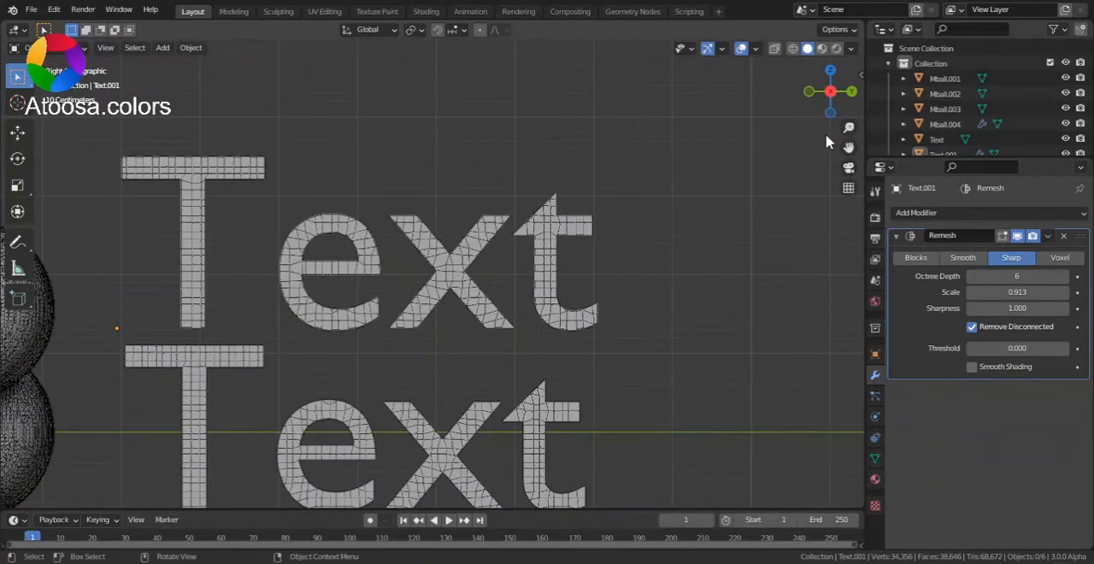
left_click_drag(845, 146, 834, 101)
left_click(1048, 236)
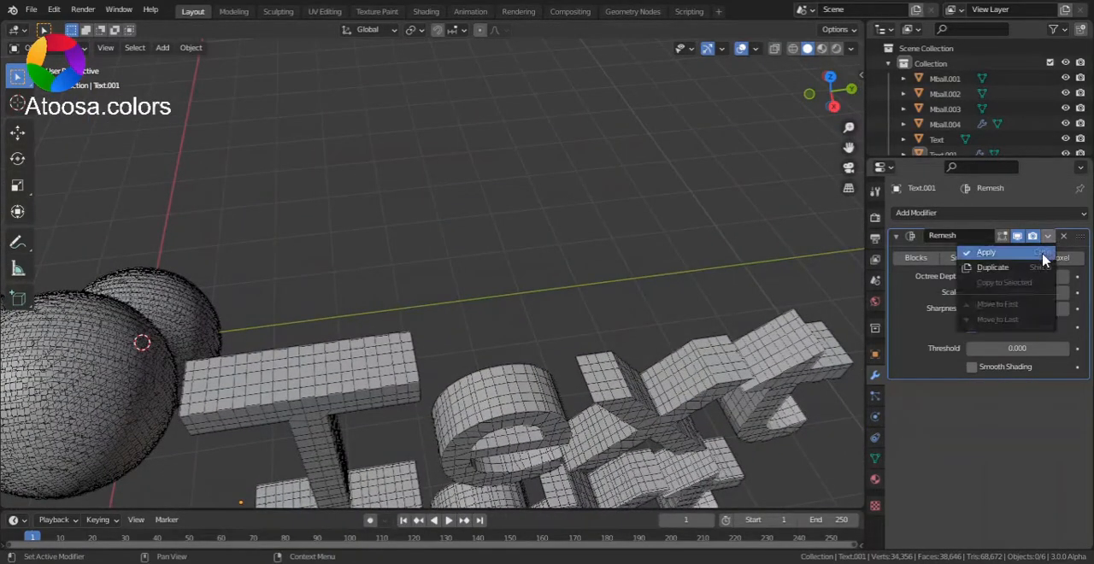
left_click(1041, 252)
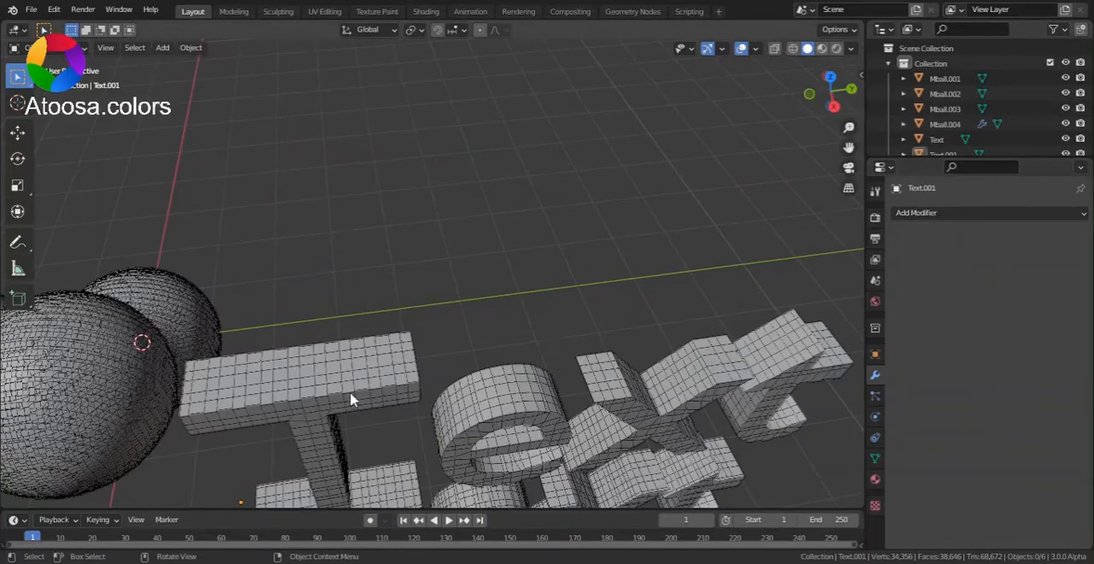
key("Tab")
left_click_drag(822, 96, 683, 129)
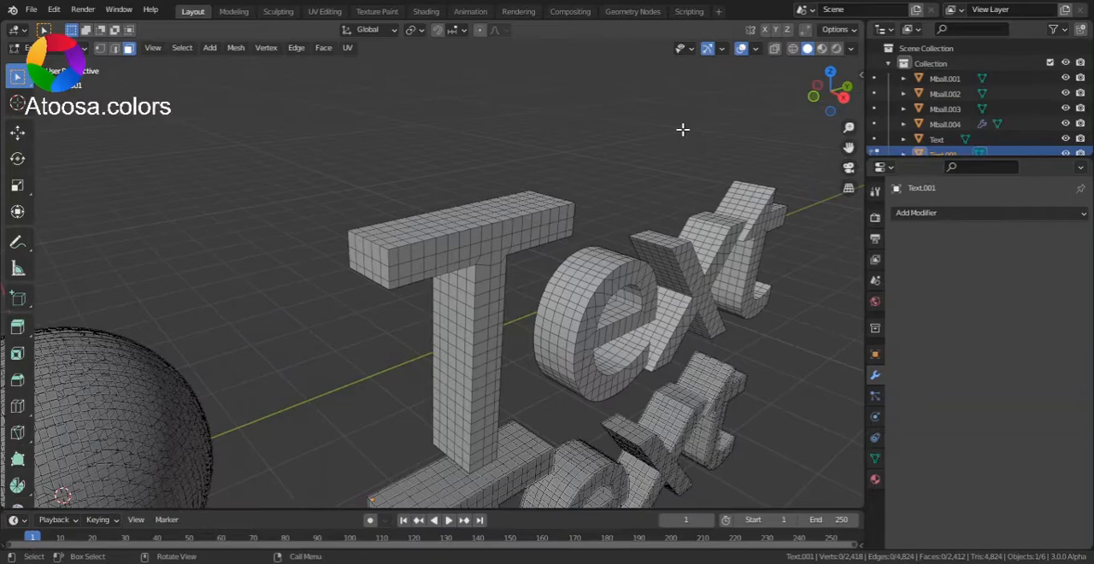
left_click_drag(849, 127, 849, 81)
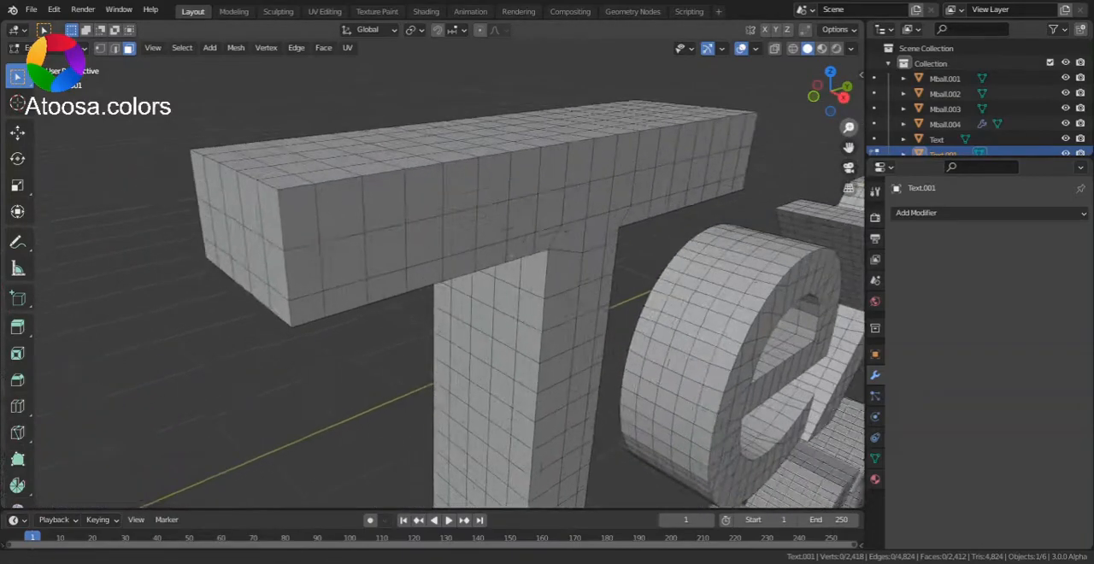
key("Tab")
left_click(808, 159)
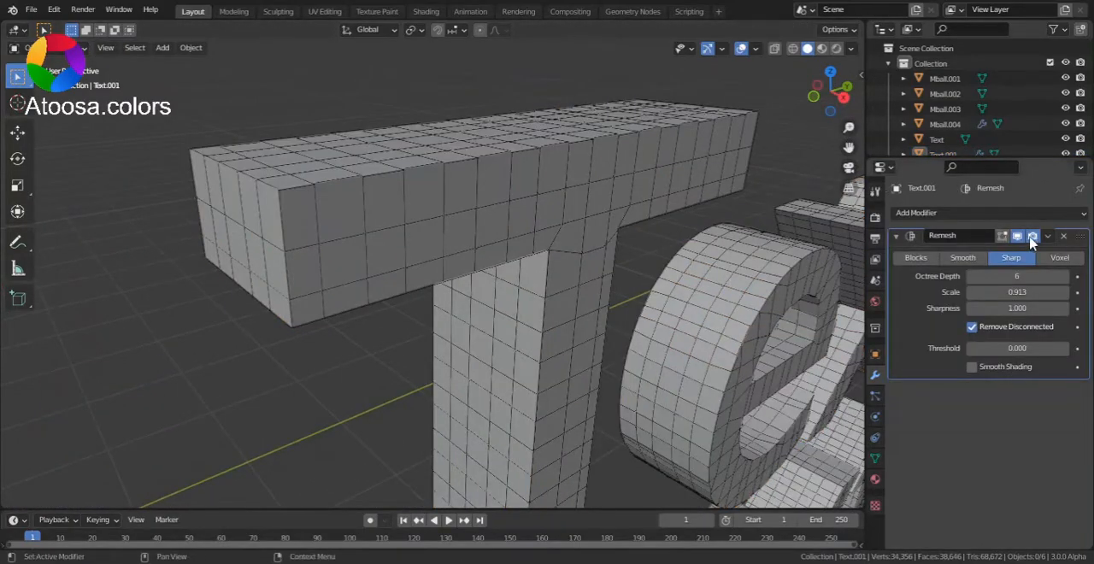
- Toggle the Remesh modifier's viewport display to compare the text's original and remeshed topology from the side view
left_click(1023, 239)
left_click(843, 97)
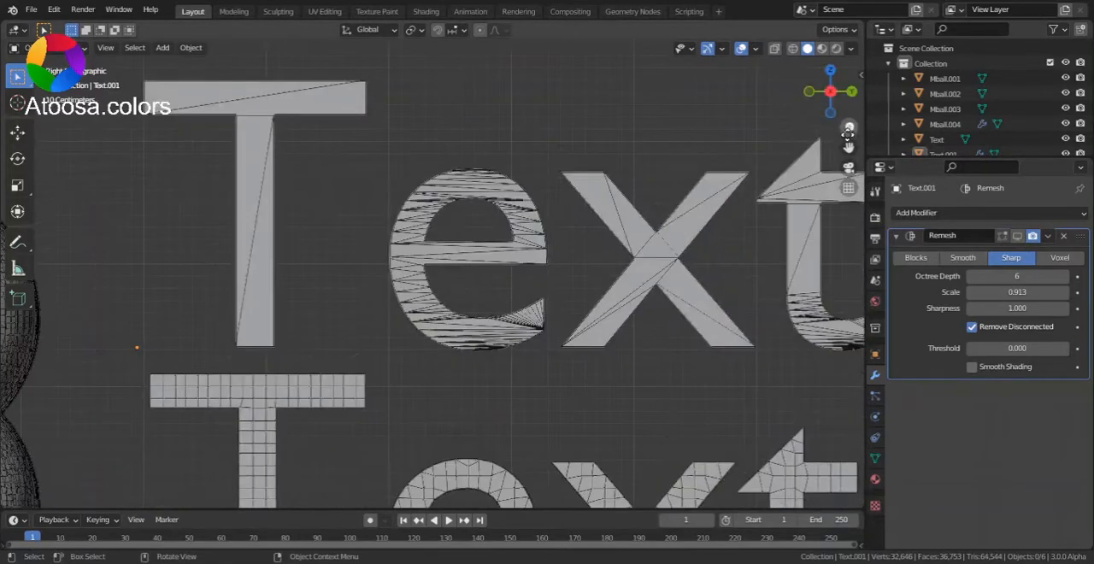
left_click_drag(847, 127, 854, 188)
left_click(1017, 242)
left_click(1018, 242)
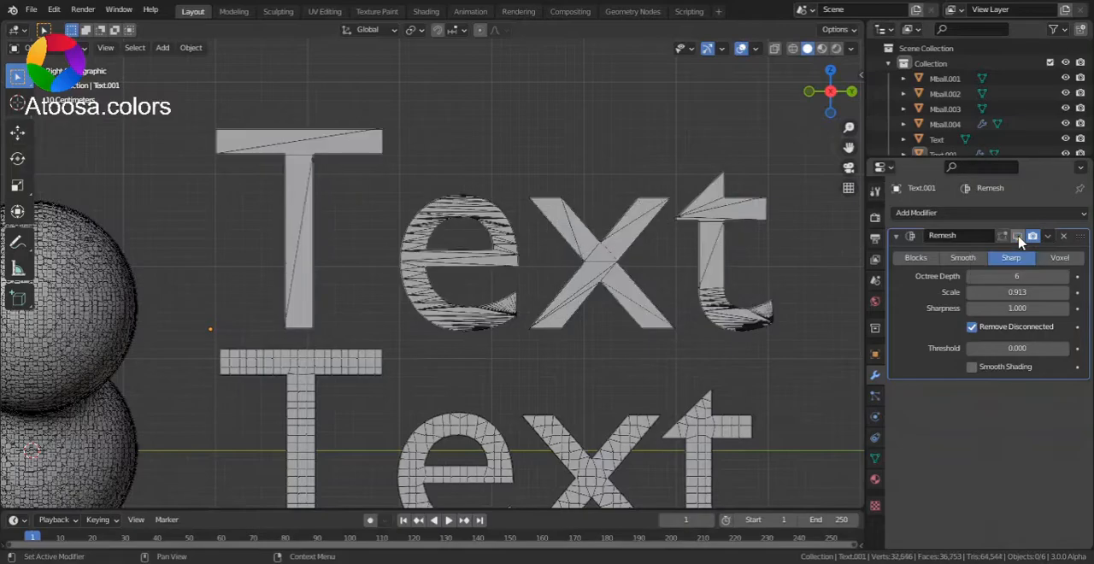
left_click(1017, 238)
left_click(1017, 238)
left_click(1017, 239)
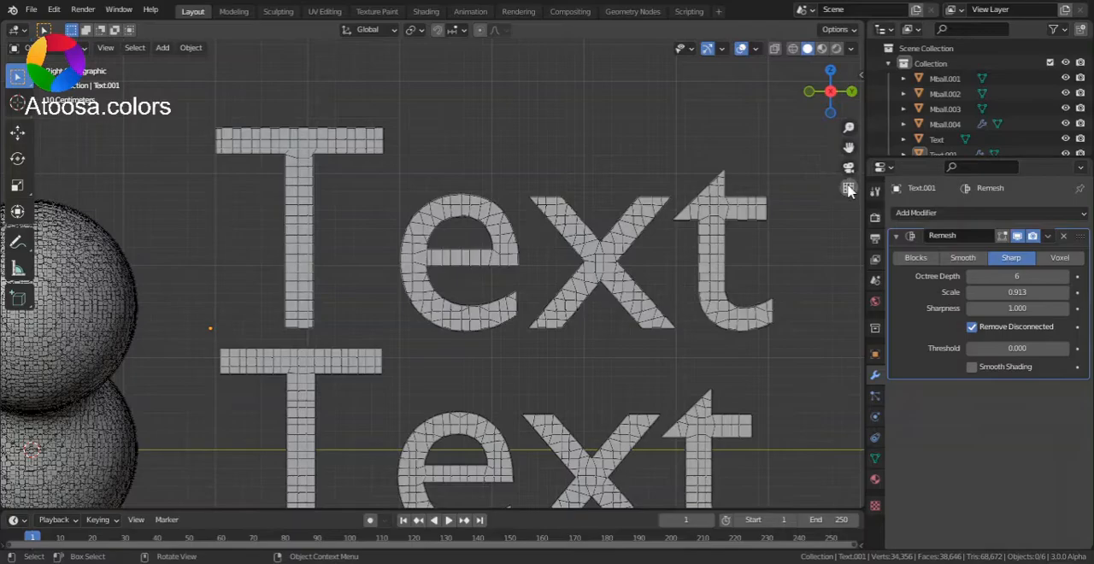
- Apply the Remesh modifier to the upper text and check its mesh in Edit Mode
left_click(1049, 237)
left_click(979, 252)
left_click_drag(830, 94, 857, 125)
key("Tab")
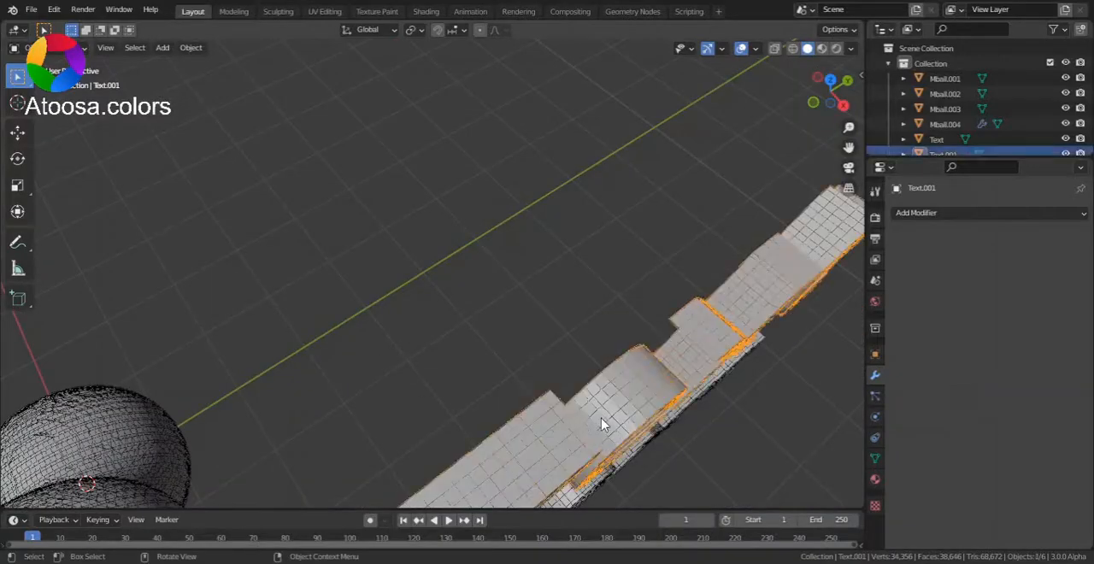
key("alt+a")
mouse_move(835, 92)
left_mouse_down()
mouse_move(833, 112)
mouse_move(843, 100)
left_mouse_up()
left_click(843, 101)
key("Tab")
left_click_drag(848, 147, 812, 163)
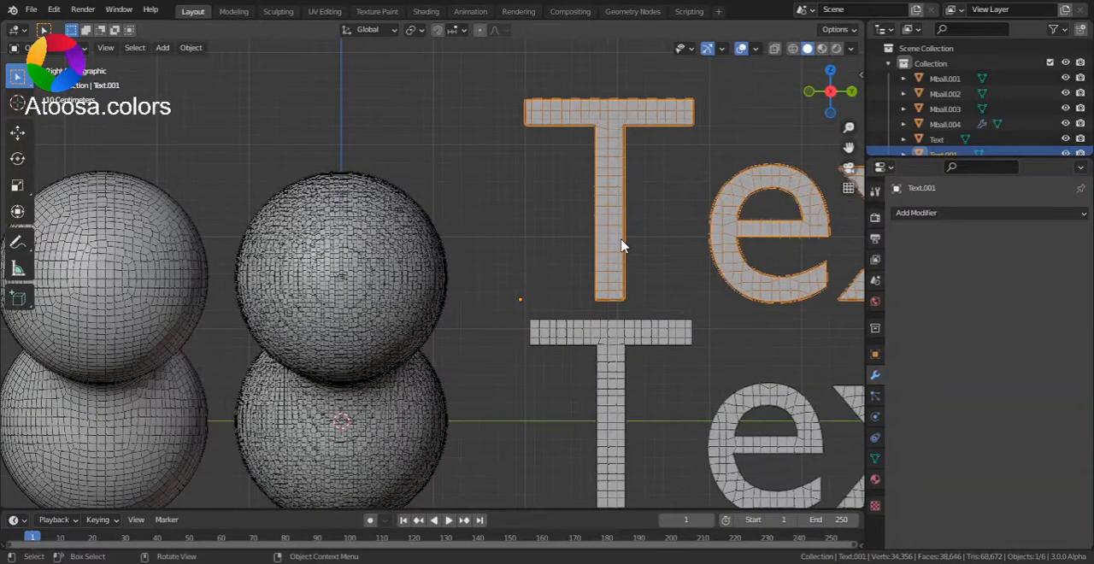
- Select the double-sphere mesh Mball.002 at the world origin
left_click_drag(851, 143, 849, 147)
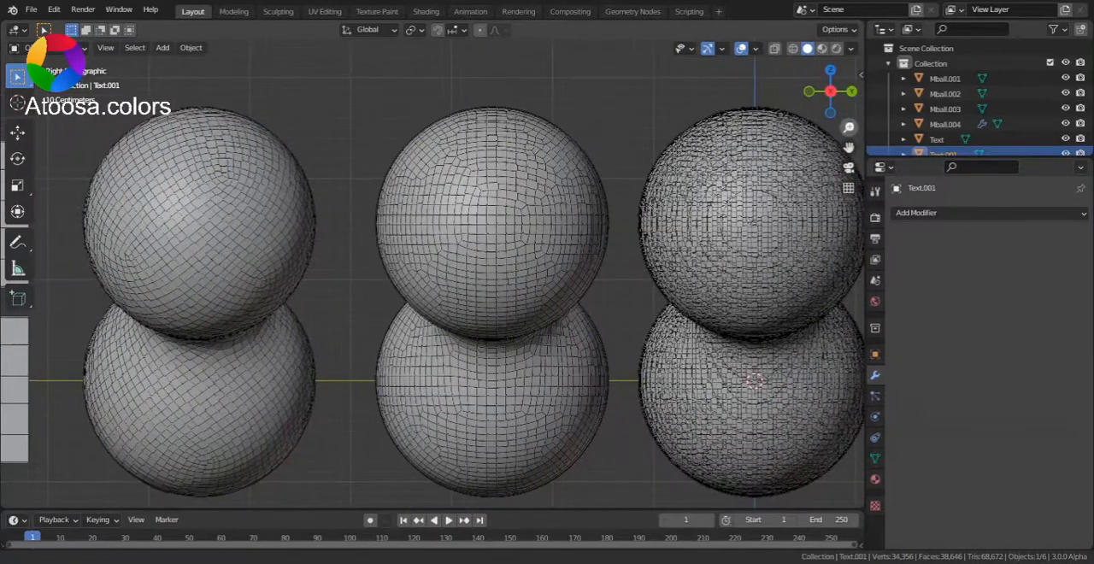
scroll(796, 147, "up", 2)
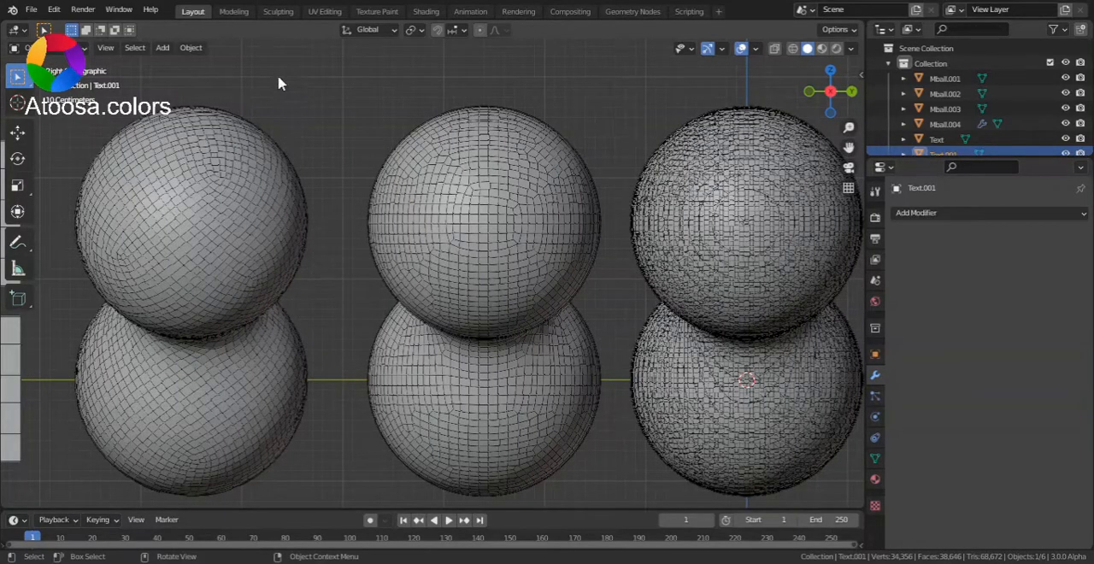
left_click(740, 211)
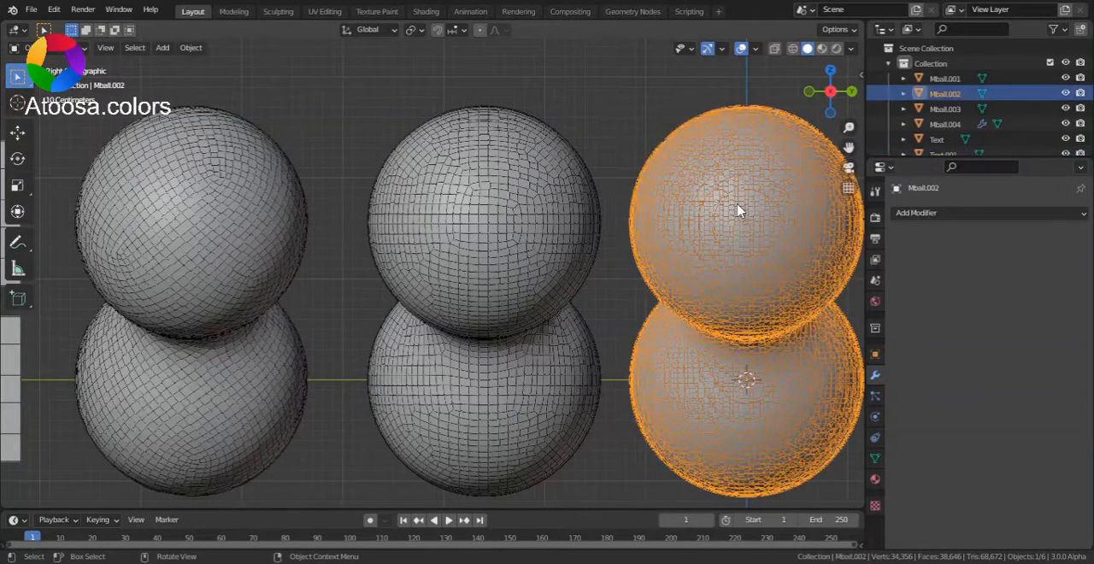
- Examine the surface topology of Mball.002 from several angles and up close
left_click_drag(850, 137, 799, 133)
left_click_drag(832, 100, 850, 145)
left_click(831, 103)
left_click(807, 97)
left_click(834, 95)
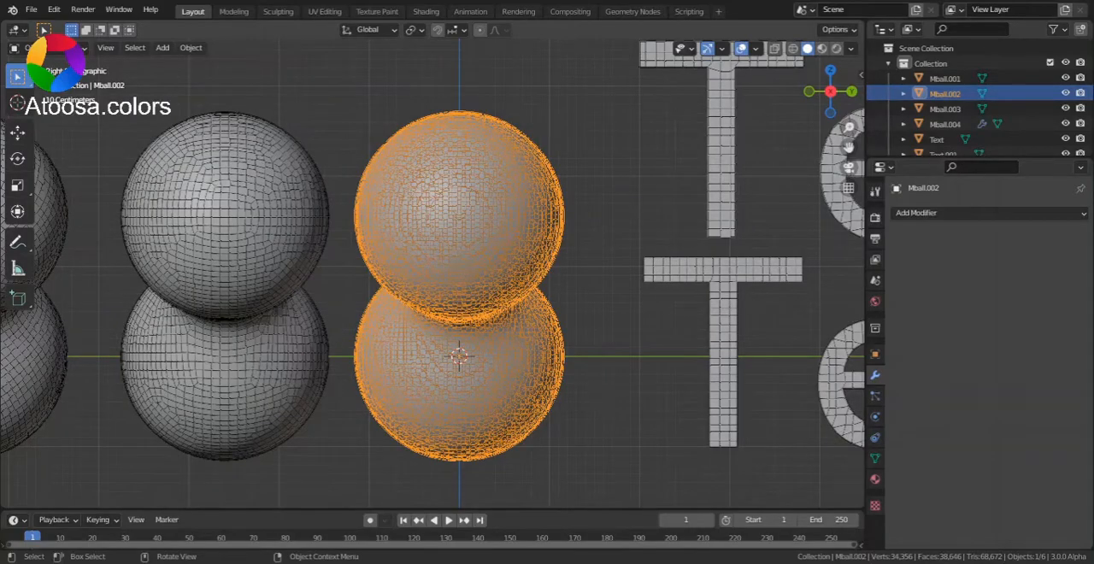
left_click_drag(849, 127, 848, 84)
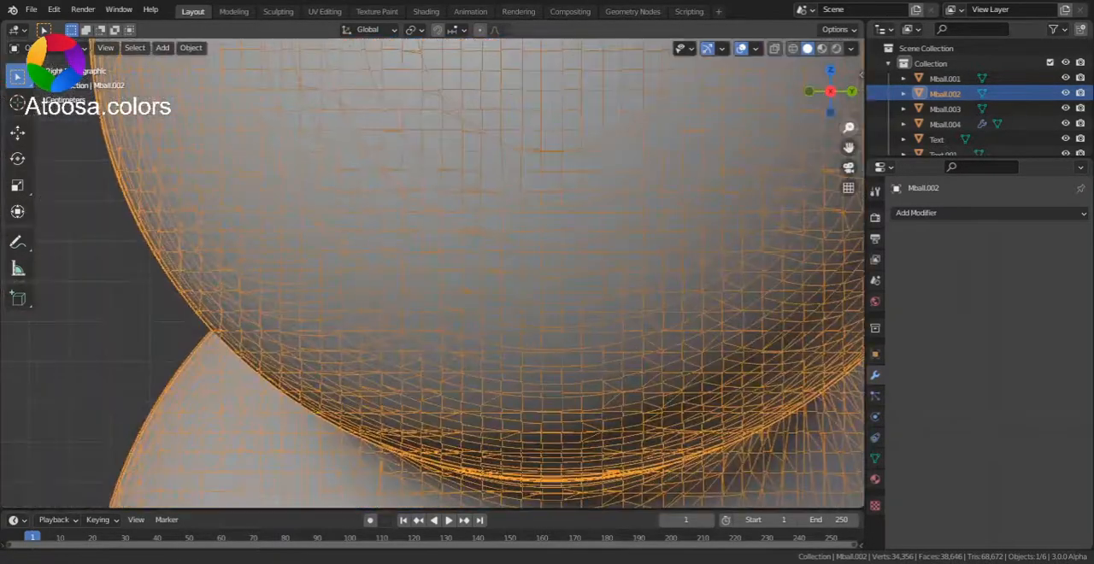
left_click_drag(851, 122, 880, 555)
left_click_drag(849, 147, 847, 82)
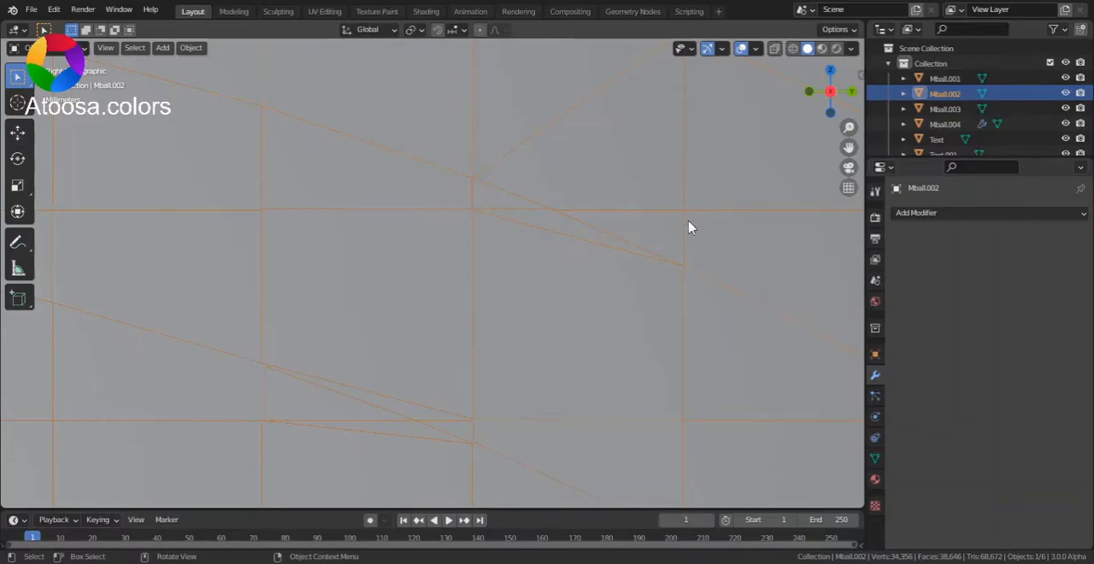
left_click_drag(847, 123, 849, 147)
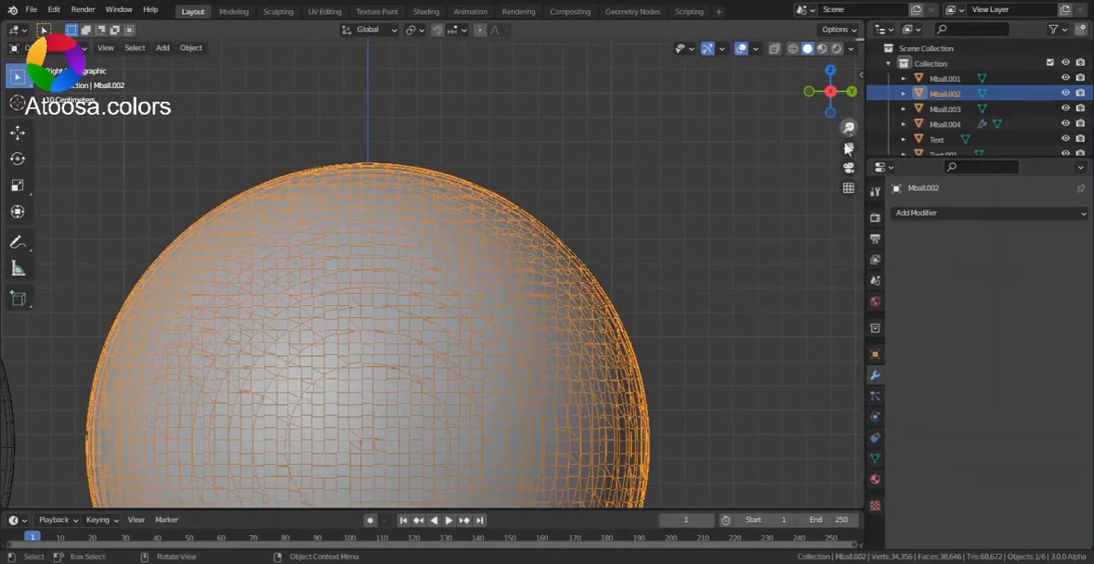
- Bring up the Remesh settings in the mesh data properties of Mball.002
left_click(875, 461)
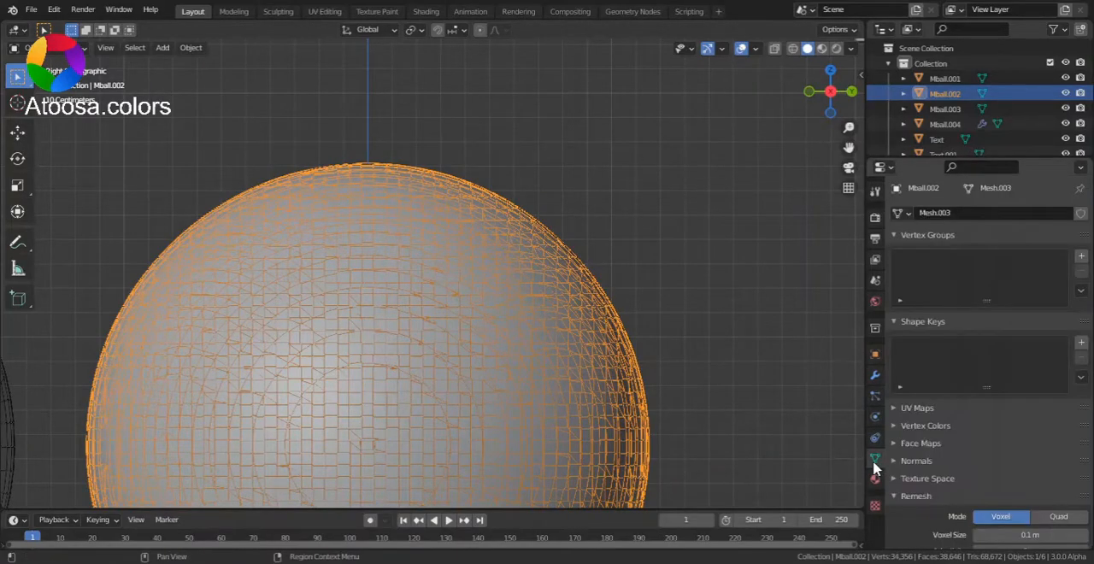
scroll(885, 347, "down", 4)
left_click(889, 347)
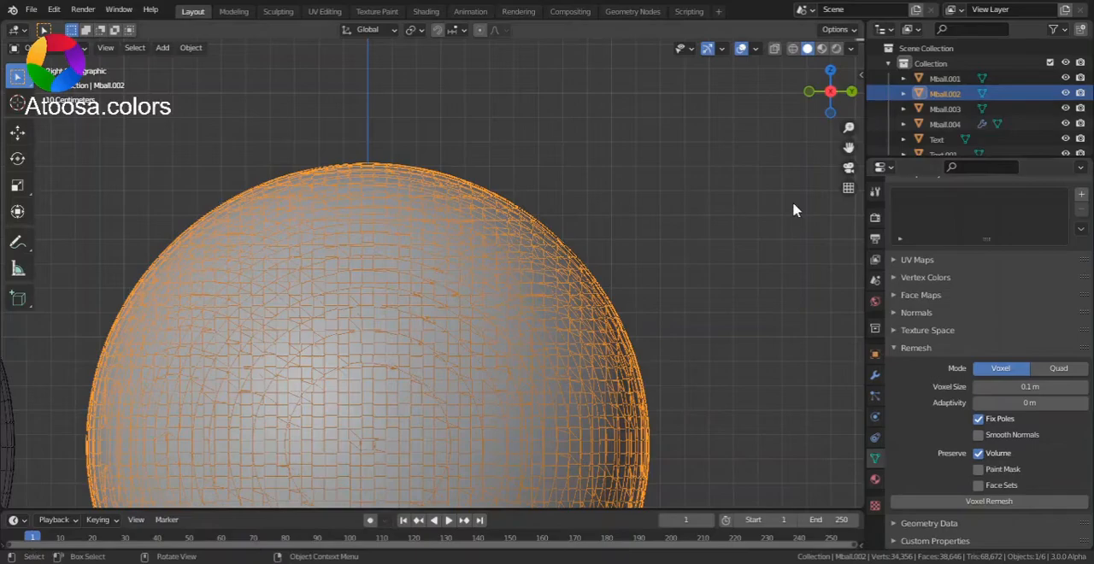
left_click_drag(849, 147, 943, 326)
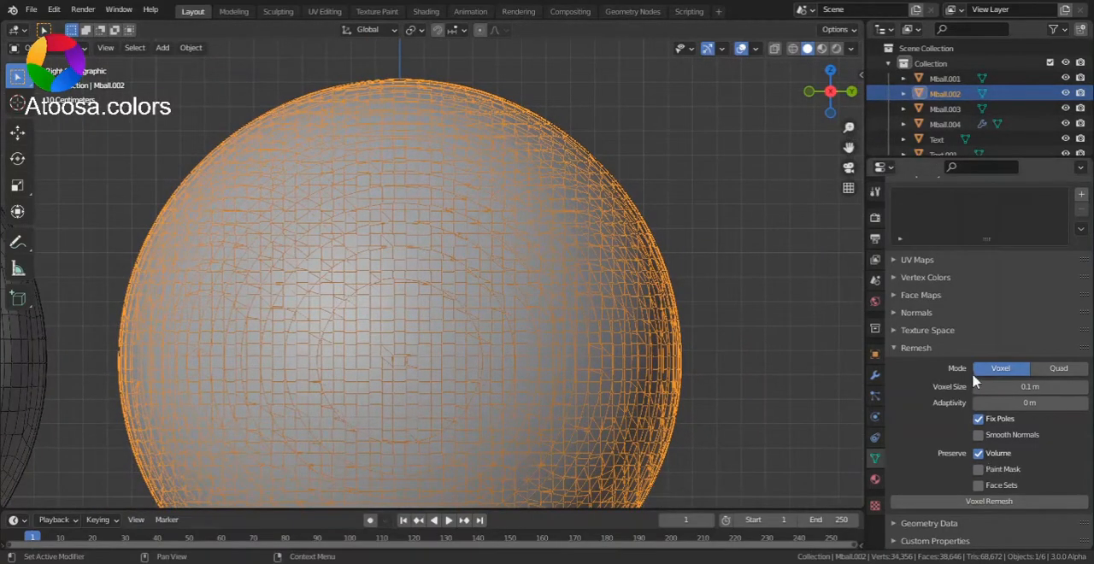
- Remesh Mball.002 with the Voxel remesher at a voxel size of 0.1 m, keeping Fix Poles and Preserve Volume enabled
left_click(1058, 376)
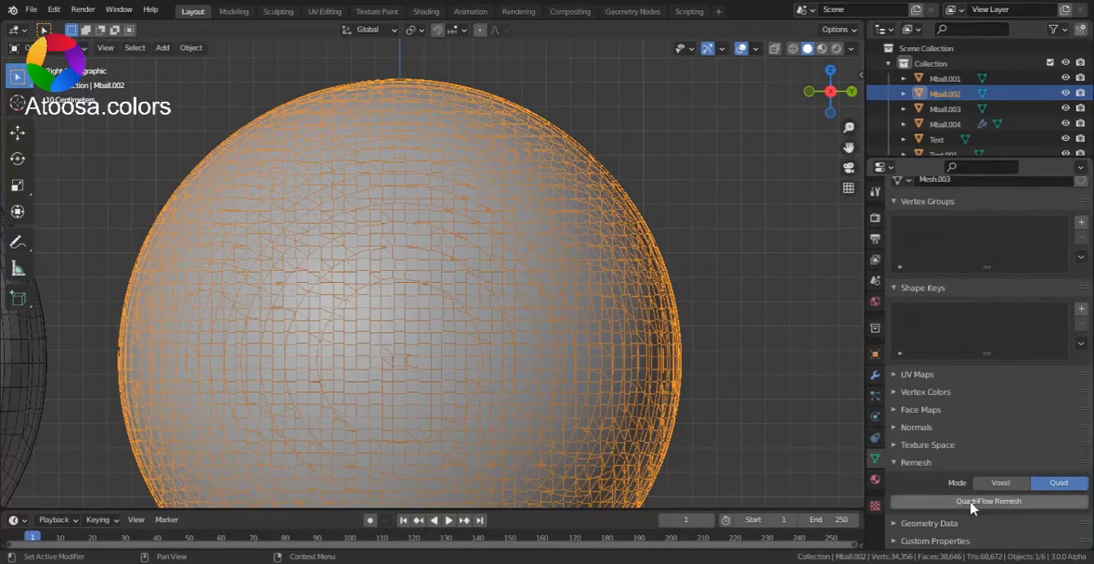
left_click(998, 483)
scroll(833, 376, "down", 5)
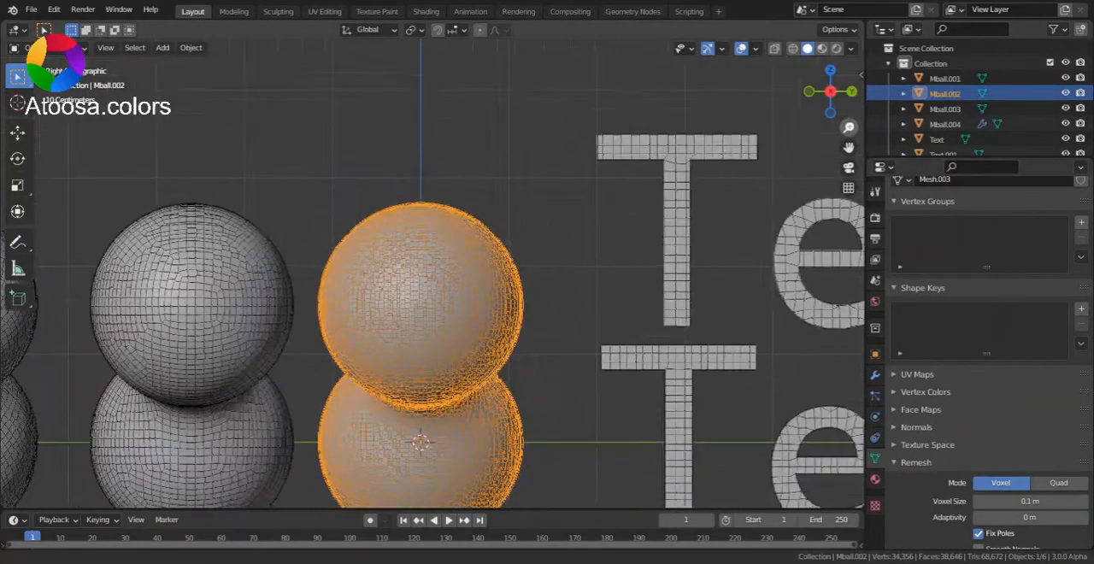
scroll(832, 376, "up", 5)
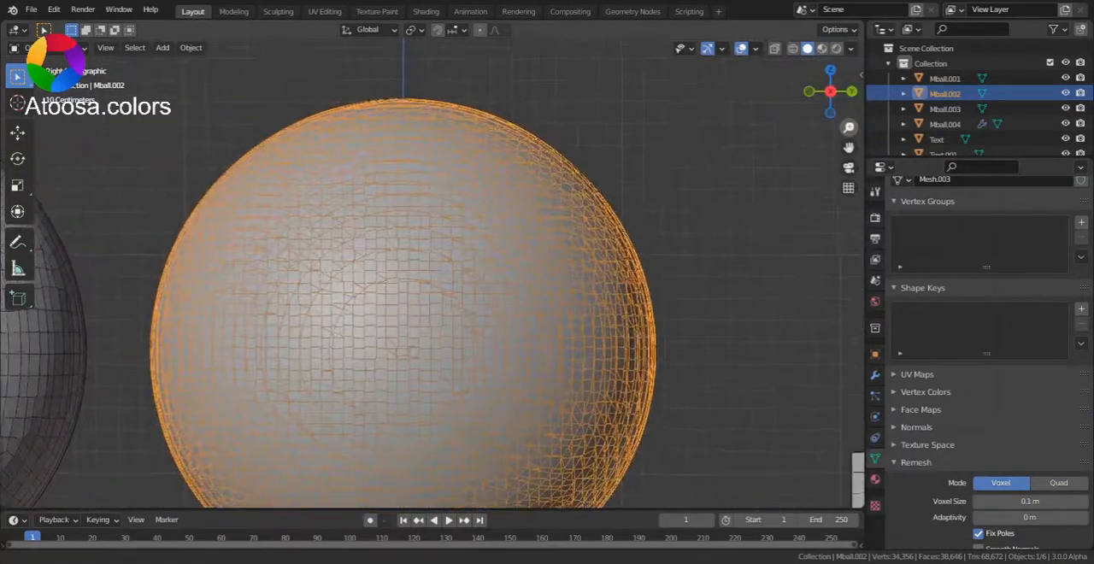
scroll(934, 352, "down", 3)
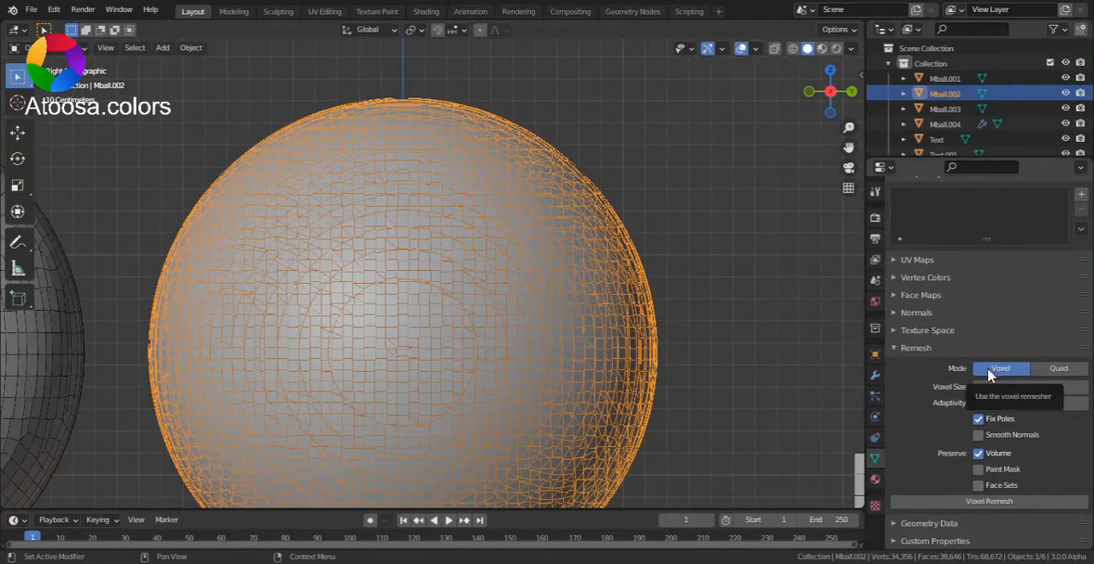
left_click(989, 502)
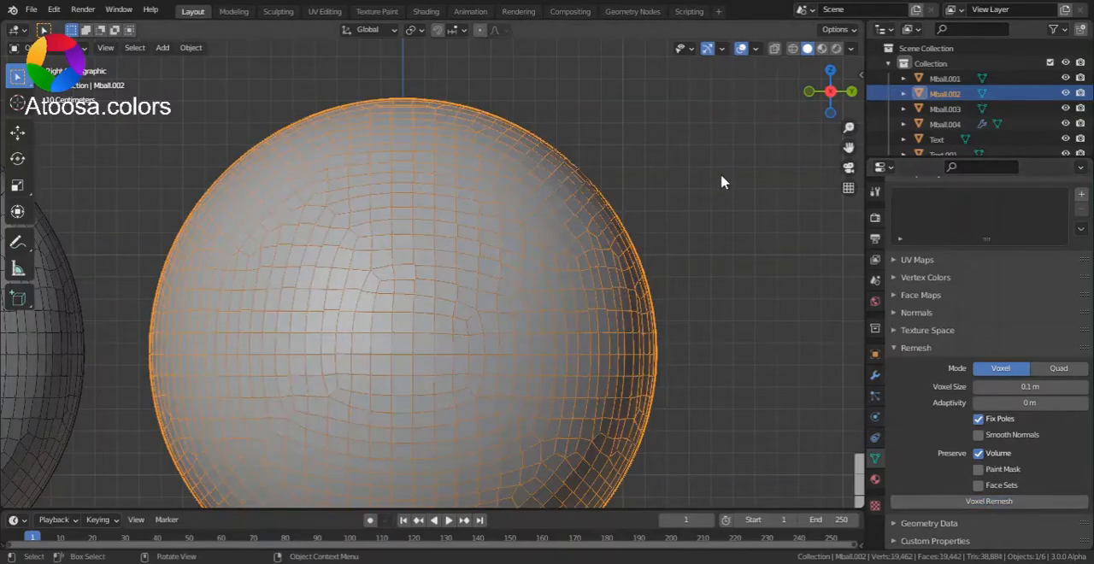
- Examine the voxel-remeshed topology of Mball.002 up close and from several angles, comparing it with the neighbouring double spheres
left_click_drag(849, 127, 849, 128)
left_click_drag(849, 127, 848, 104)
left_click_drag(848, 148, 907, 123)
mouse_move(833, 104)
left_mouse_down()
mouse_move(725, 230)
mouse_move(641, 282)
mouse_move(710, 163)
mouse_move(650, 128)
mouse_move(812, 98)
mouse_move(836, 107)
left_mouse_up()
left_click(830, 84)
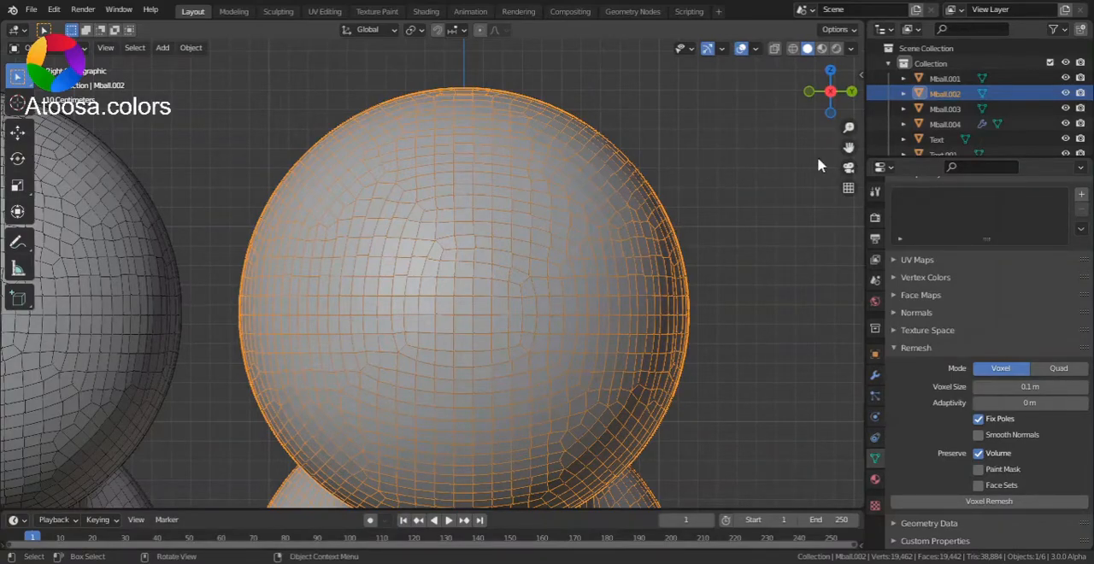
left_click_drag(845, 146, 818, 161)
mouse_move(848, 127)
left_mouse_down()
mouse_move(848, 106)
mouse_move(848, 128)
left_mouse_up()
left_click_drag(829, 80, 726, 108)
left_click(811, 92)
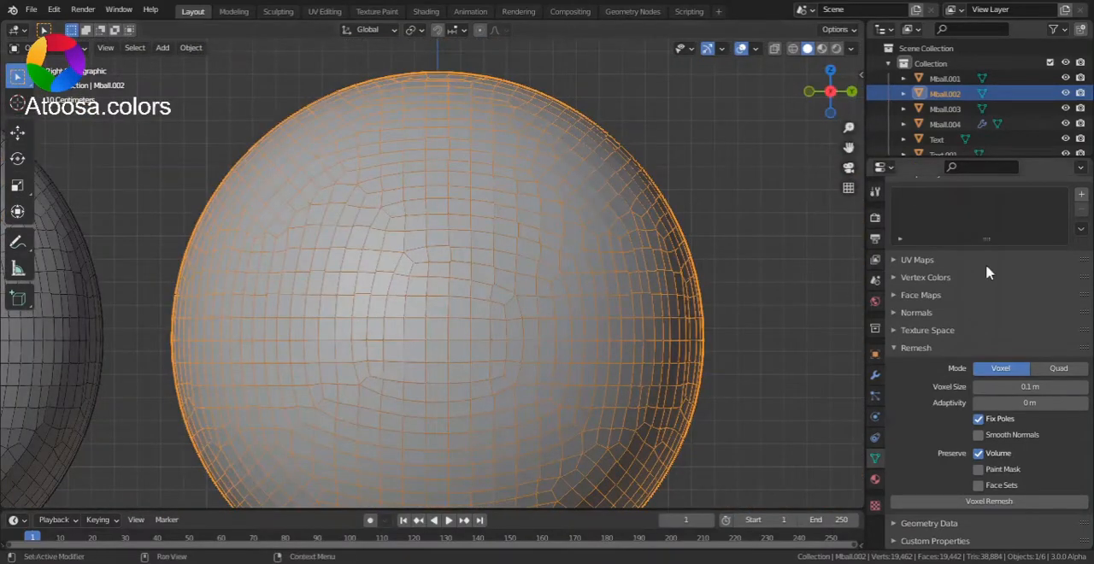
- Remesh Mball.002 with QuadriFlow in Ratio mode at a ratio of 1.000, using mesh symmetry
left_click(1064, 368)
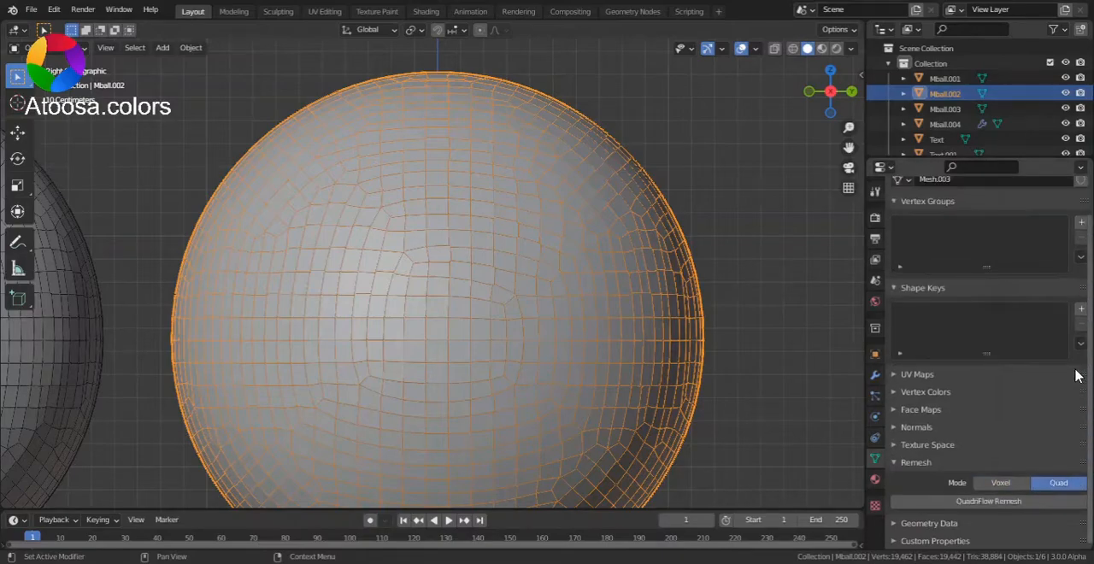
left_click(1040, 502)
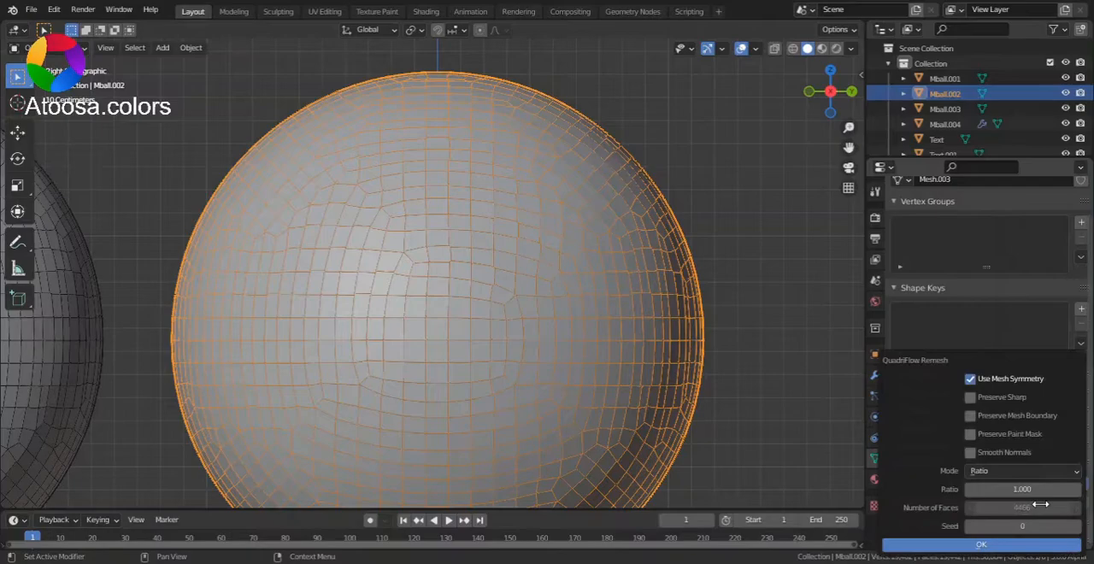
left_click(976, 473)
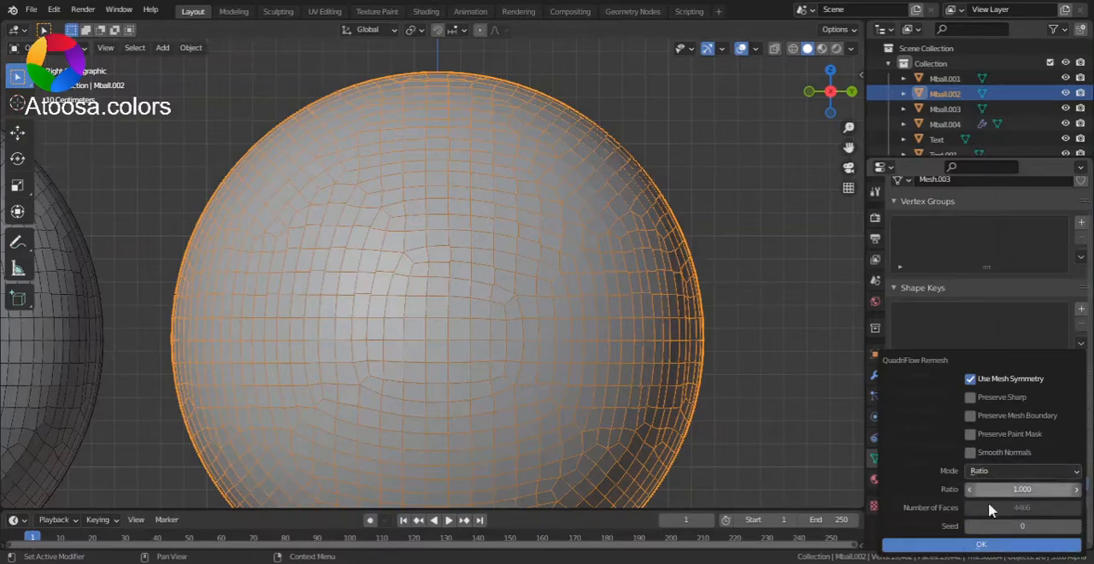
left_click(983, 546)
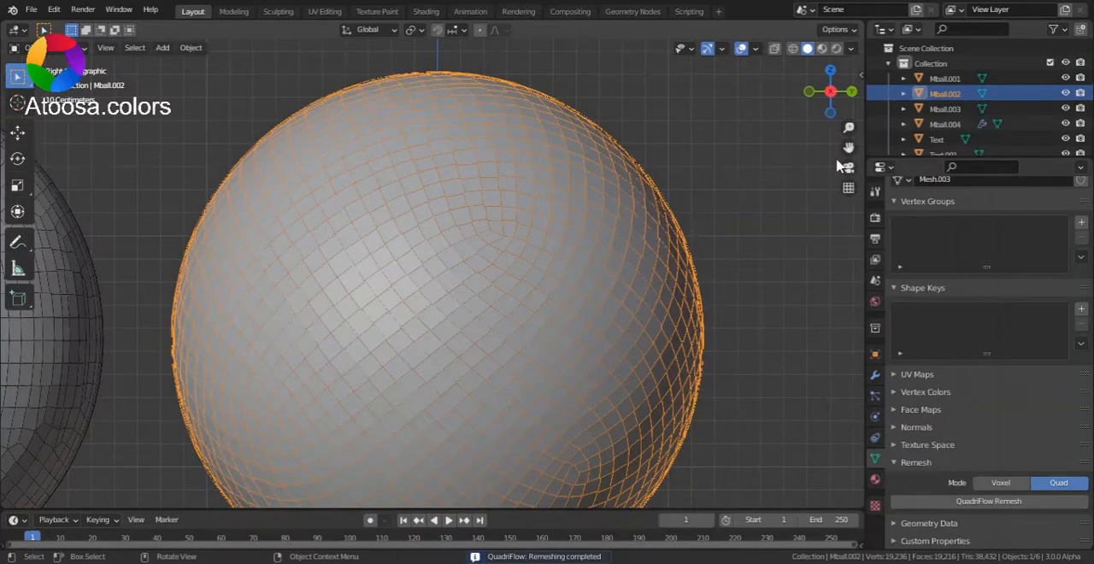
- Enter Edit Mode on Mball.002 and select a shortest path of faces diagonally across the upper sphere to check its flow
mouse_move(847, 146)
left_mouse_down()
mouse_move(859, 147)
mouse_move(846, 144)
mouse_move(849, 189)
mouse_move(848, 143)
left_mouse_up()
mouse_move(829, 89)
left_mouse_down()
mouse_move(837, 158)
mouse_move(816, 95)
mouse_move(835, 101)
left_mouse_up()
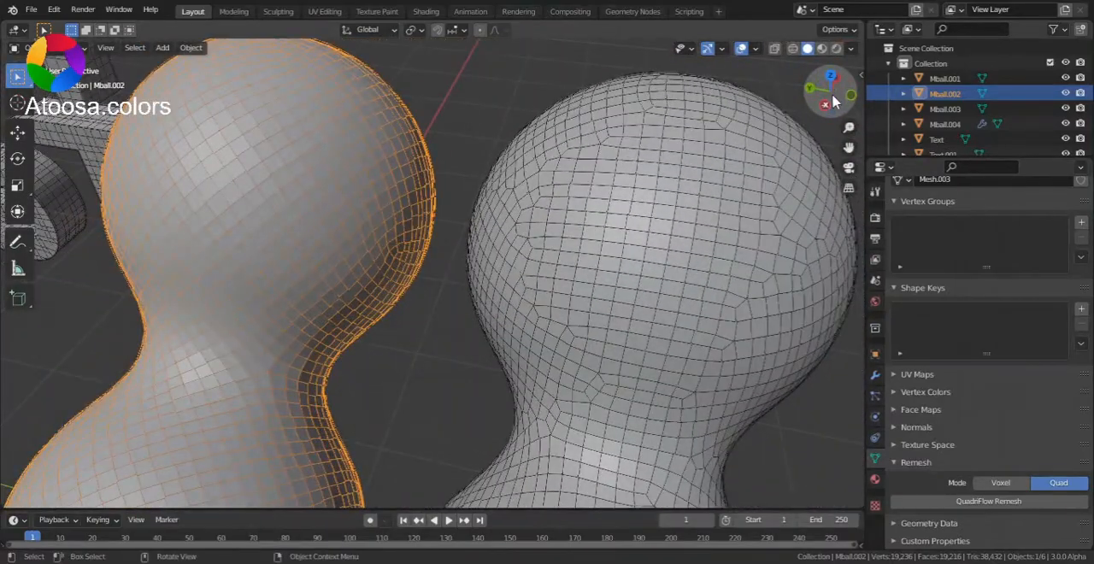
left_click(828, 102)
left_click_drag(847, 146, 969, 61)
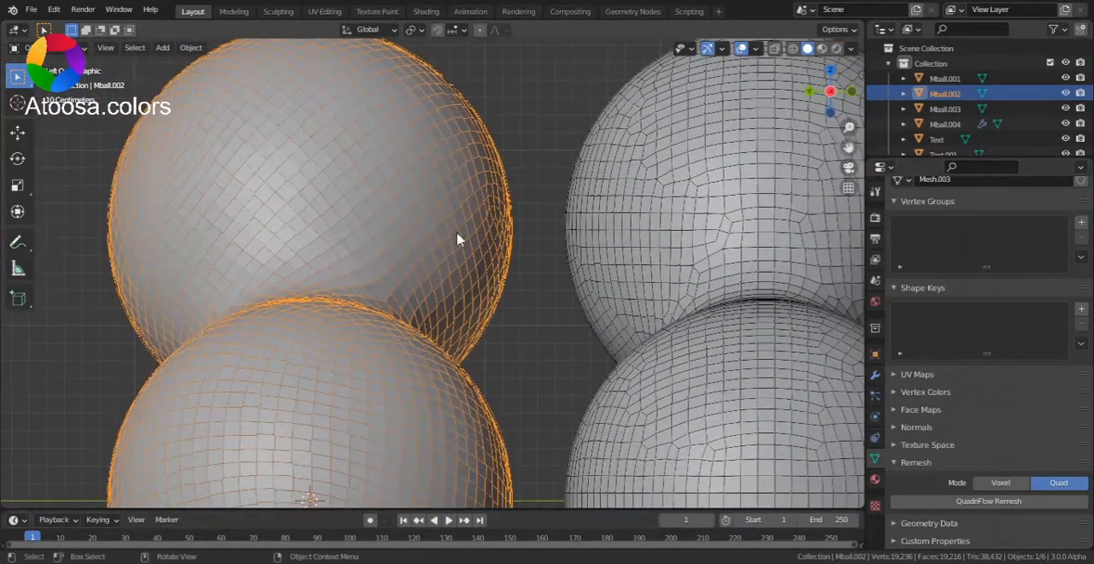
key("Tab")
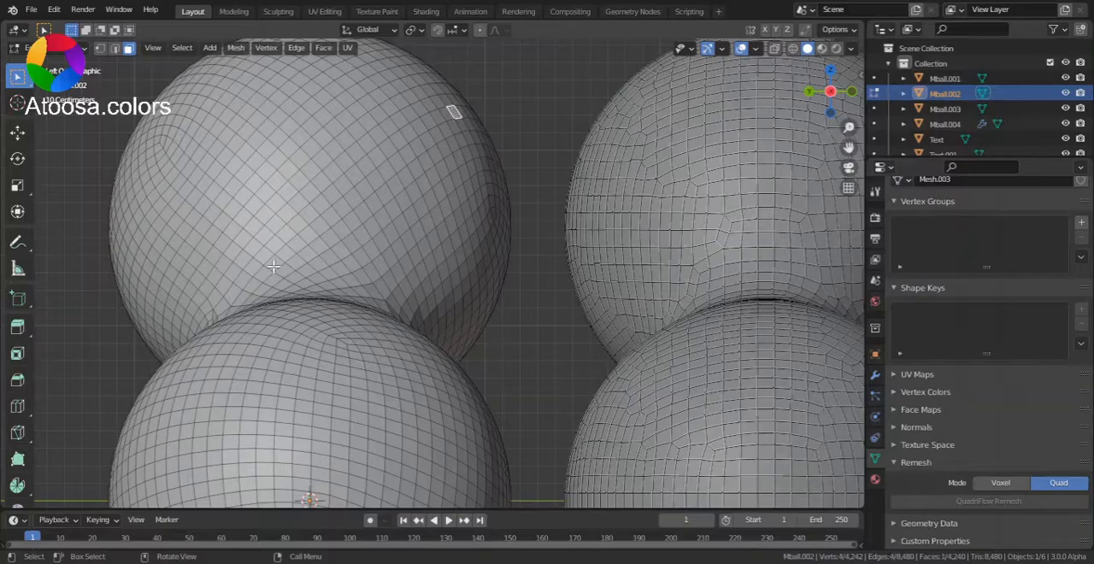
left_click(232, 295, "ctrl")
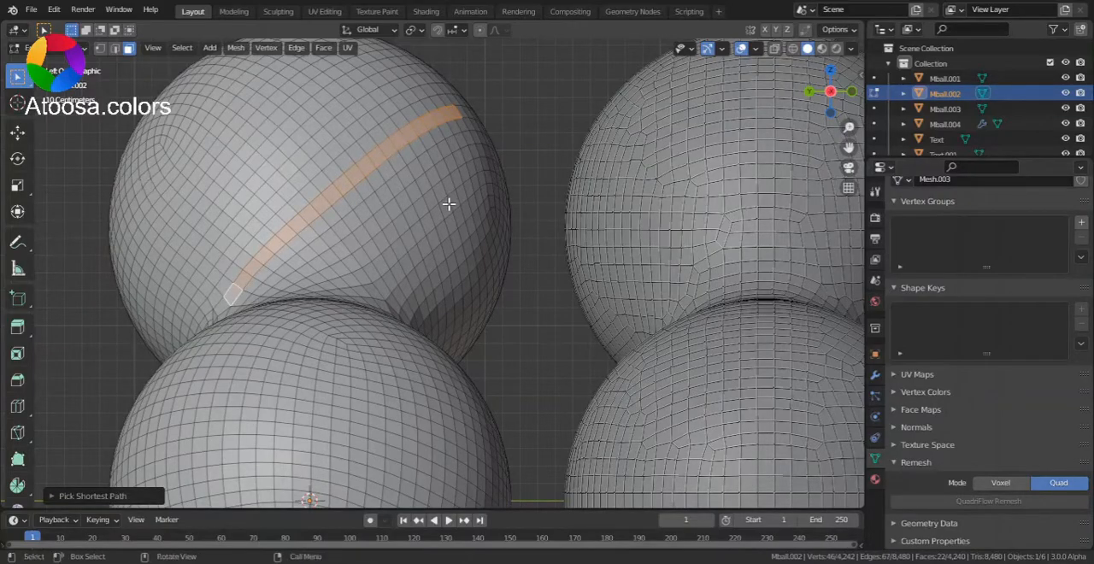
- Trace face paths on Mball.002, one along the lower sphere and one from the lower sphere across to the upper sphere
left_click_drag(812, 96, 862, 137)
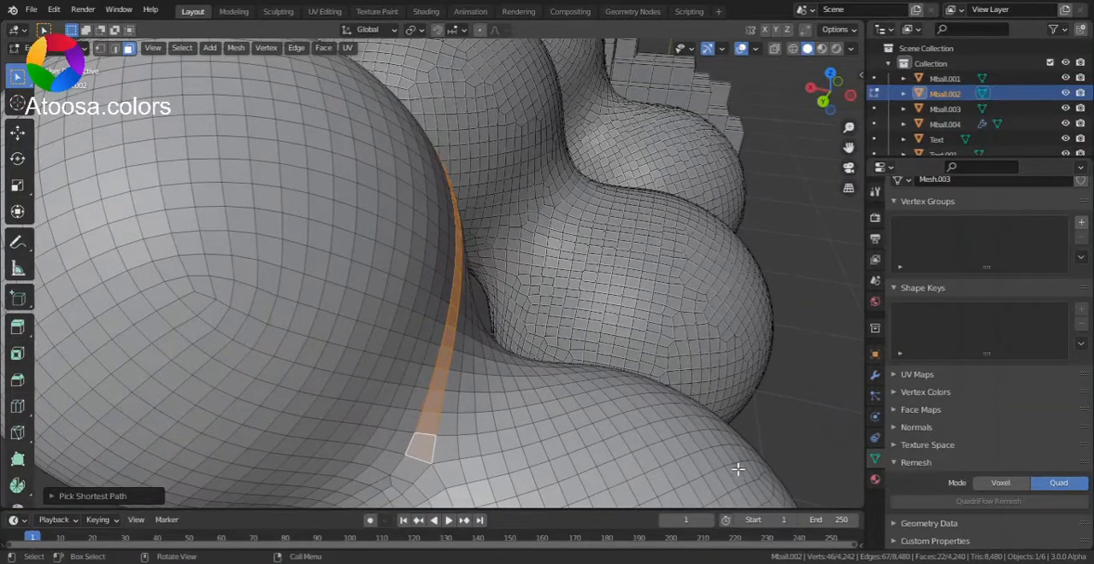
left_click(737, 458)
left_click(605, 500, "ctrl")
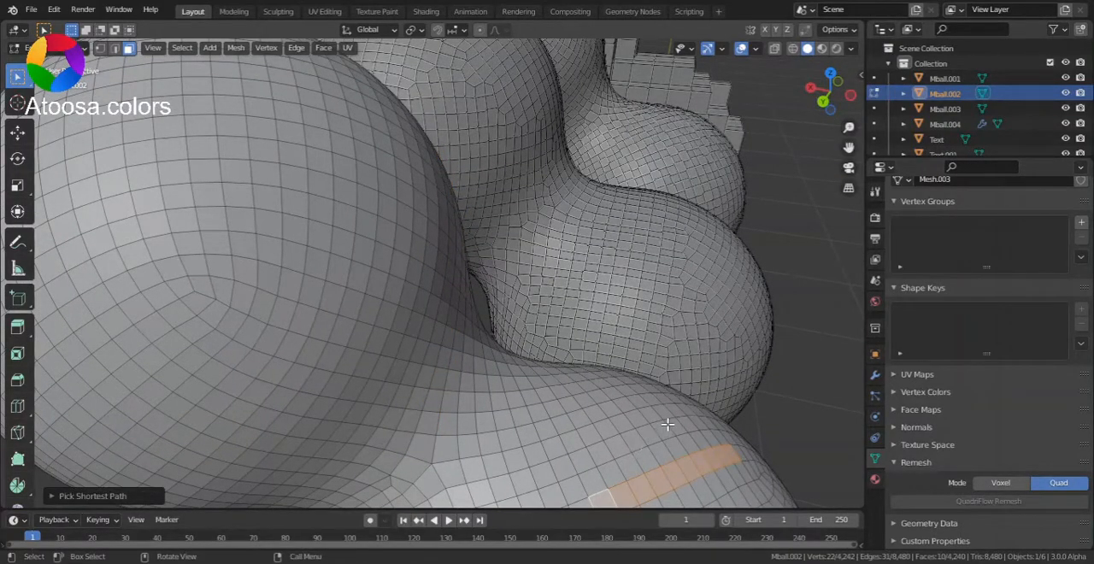
left_click(672, 397)
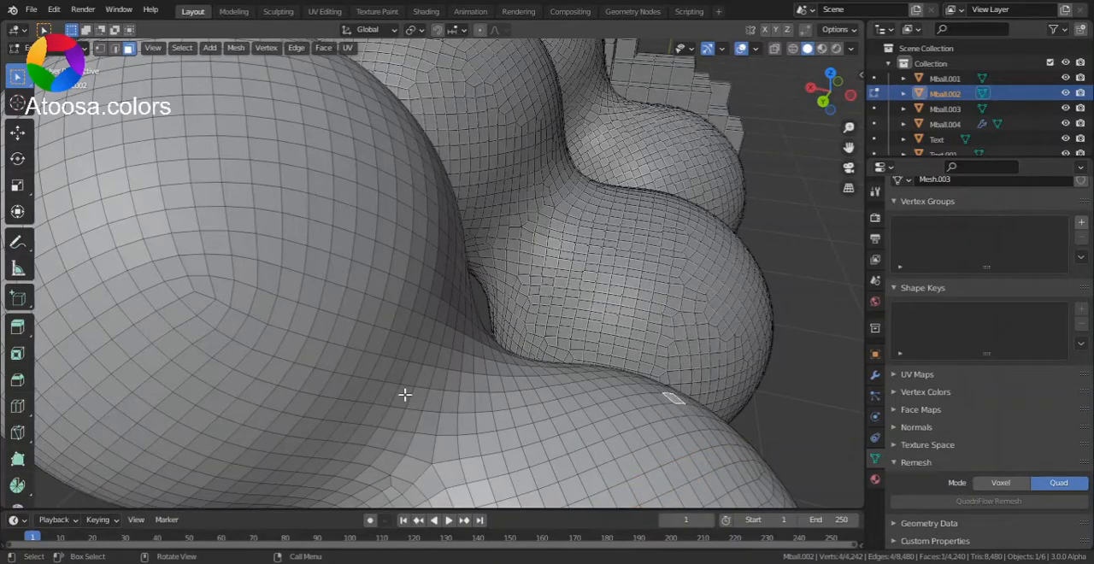
left_click(168, 336, "ctrl")
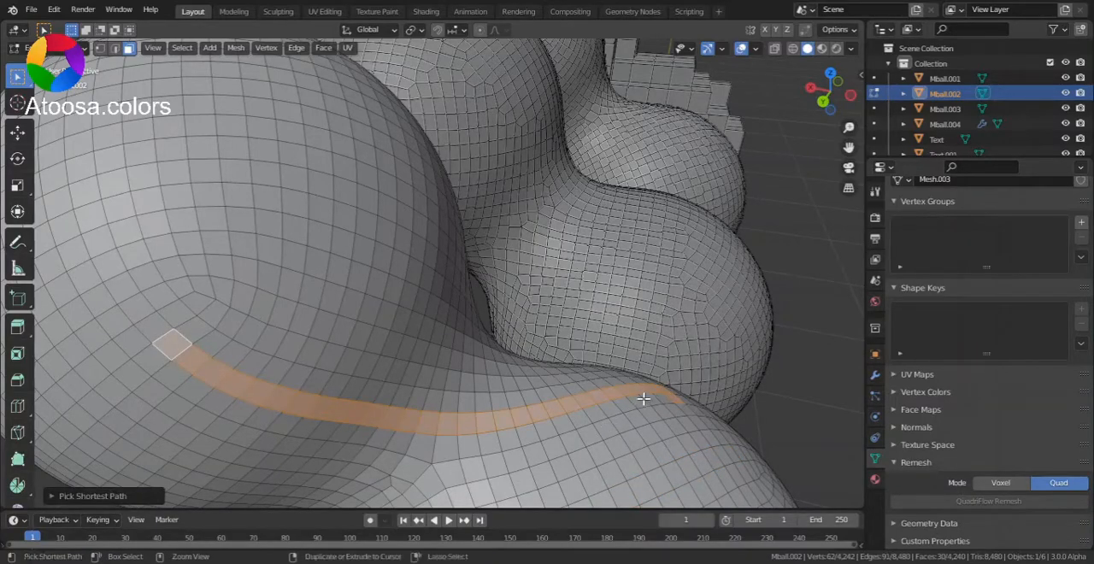
- Return Mball.002 to Object Mode
left_click_drag(849, 127, 815, 125)
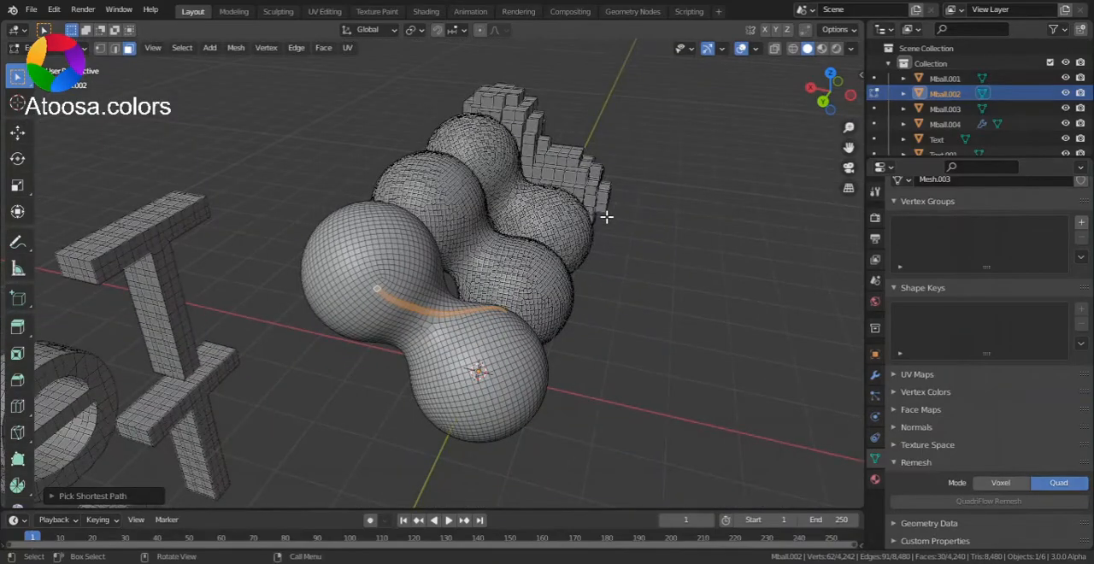
key("ctrl+Tab")
left_click(493, 247)
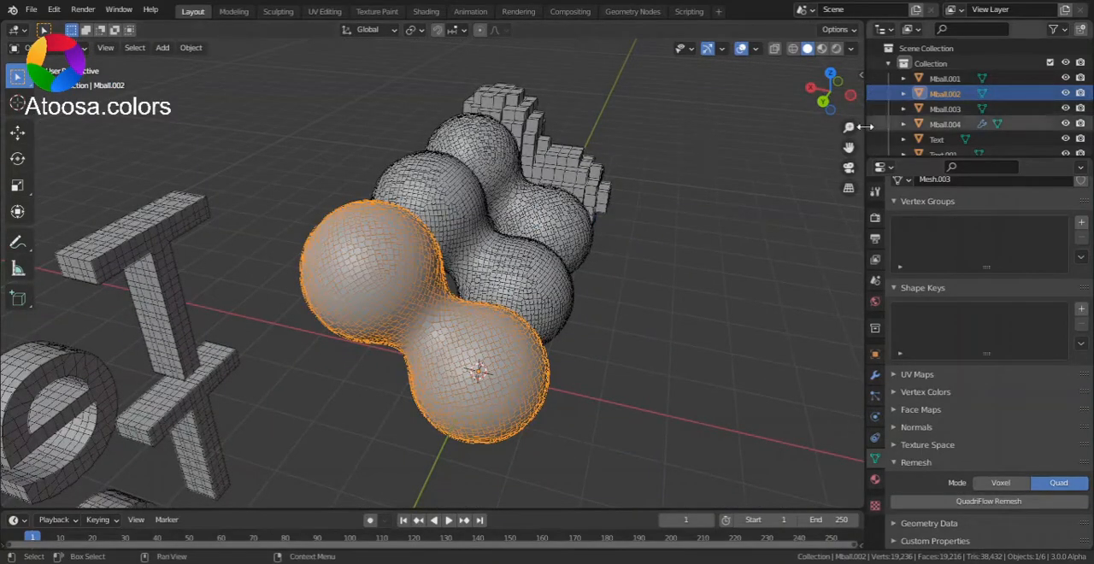
- Compare the topology of the quad-remeshed Mball.002 with the other double spheres and the blocky object from several angles
left_click(858, 126)
left_click_drag(849, 128, 849, 104)
left_click(811, 88)
left_click_drag(848, 148, 635, 197)
left_click_drag(848, 129, 848, 110)
left_click_drag(848, 147, 878, 233)
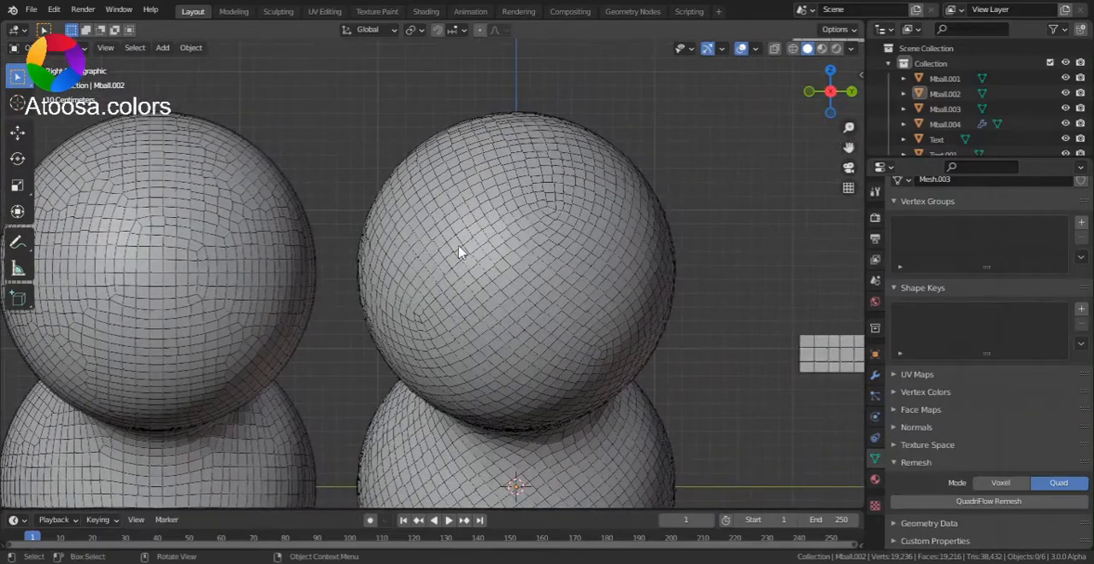
left_click_drag(849, 148, 1093, 110)
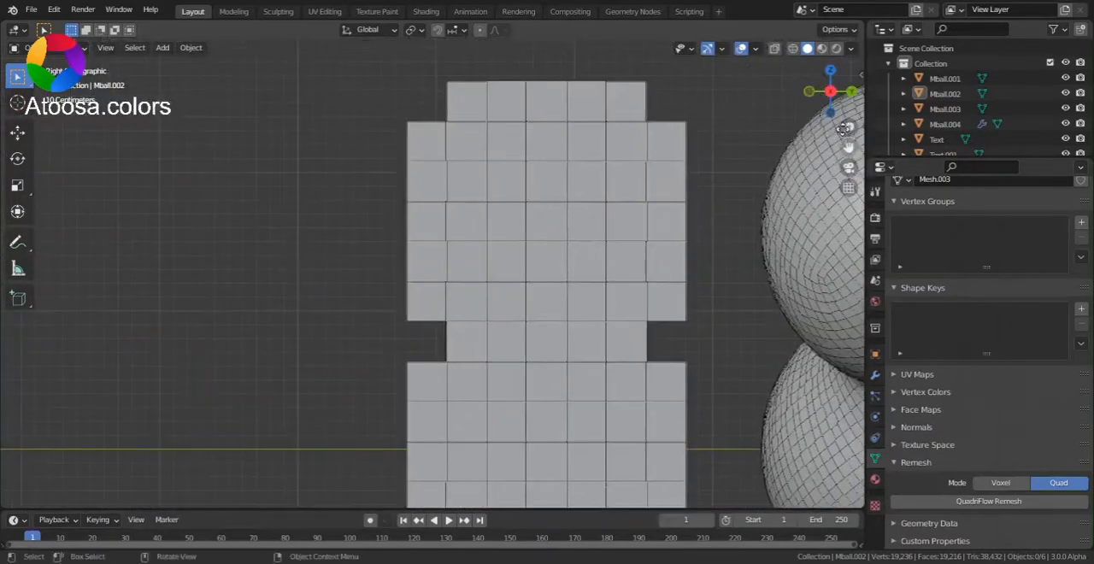
scroll(842, 141, "down", 3)
left_click_drag(830, 92, 855, 149)
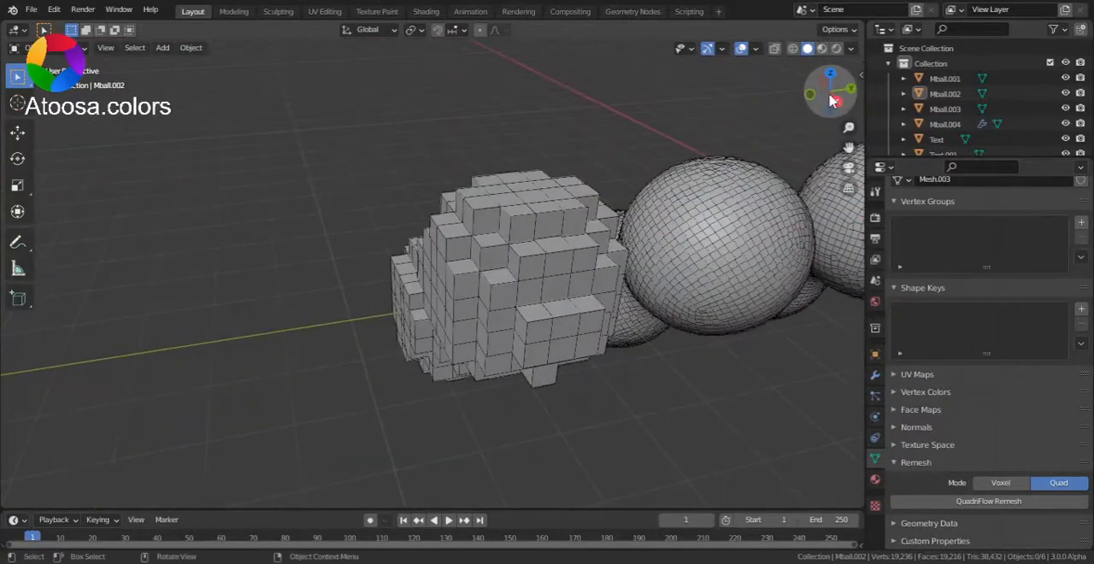
left_click_drag(836, 101, 3, 135)
left_click(848, 100)
- Select Mball.002 and add a Remesh modifier to it
left_click(589, 202)
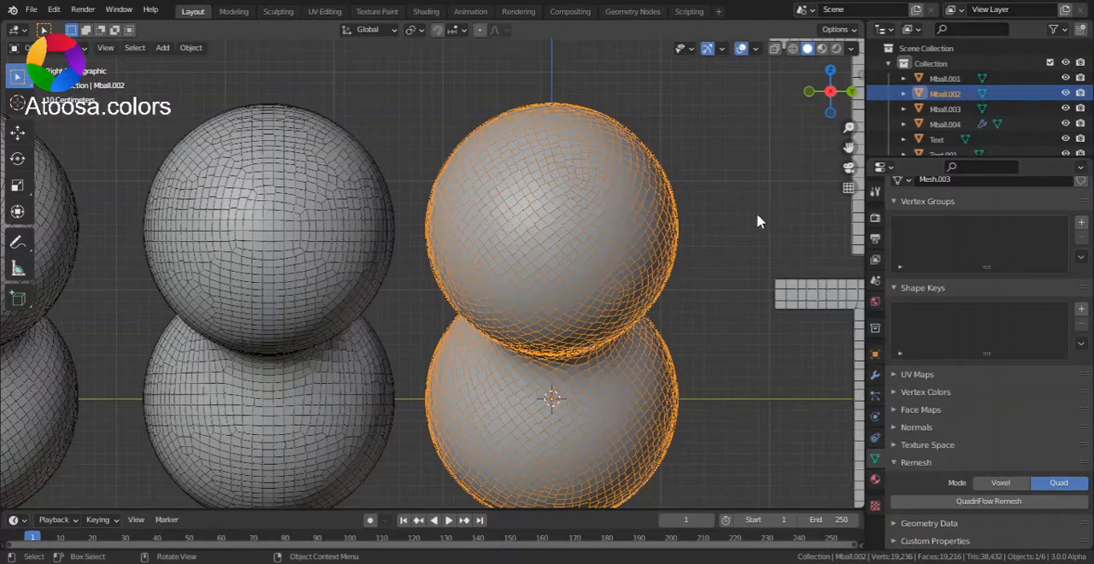
left_click(875, 378)
left_click(988, 211)
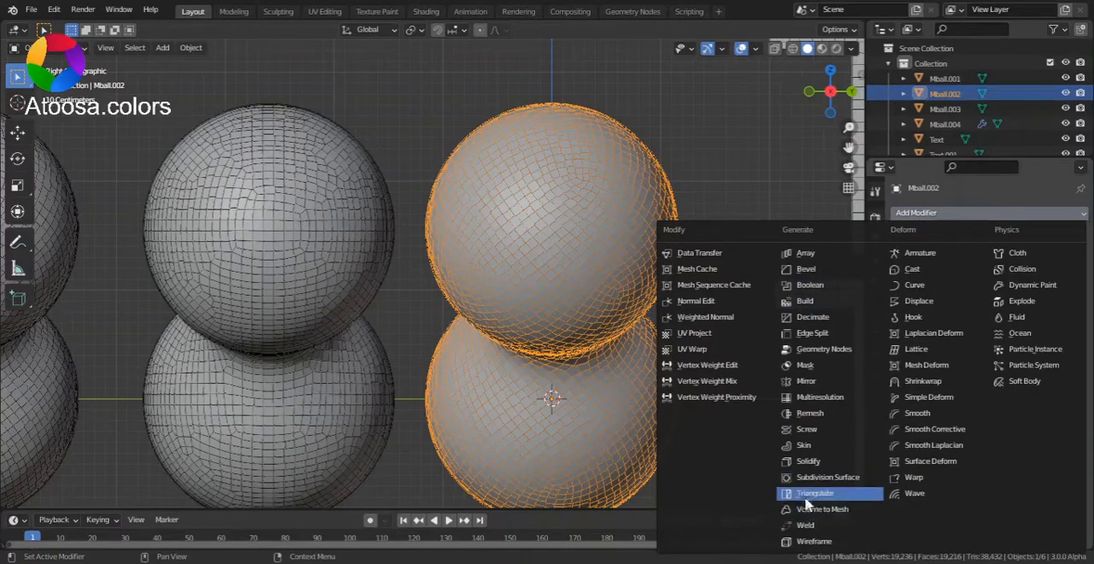
left_click(814, 414)
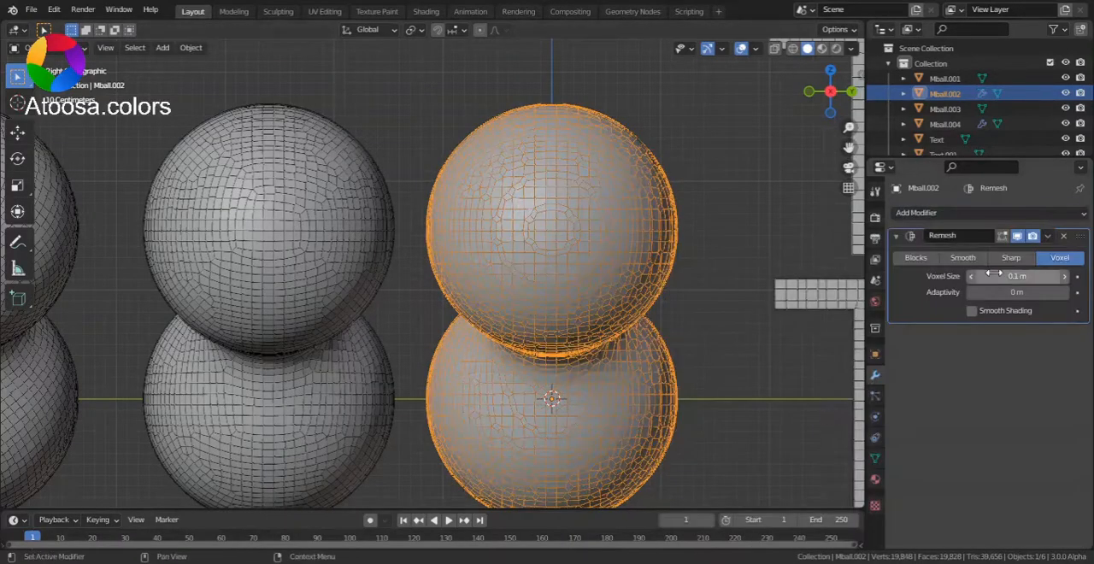
- Switch the Remesh modifier to Blocks mode, try a much lower scale, and settle on a scale of 0.990
left_click_drag(846, 149, 740, 189)
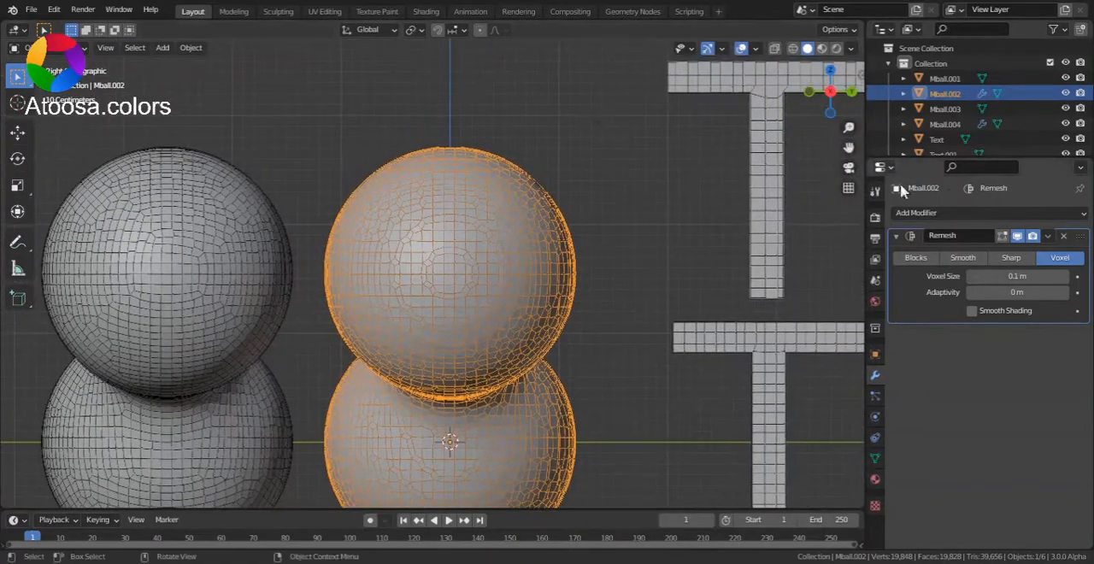
left_click(915, 258)
left_click_drag(816, 102, 863, 137)
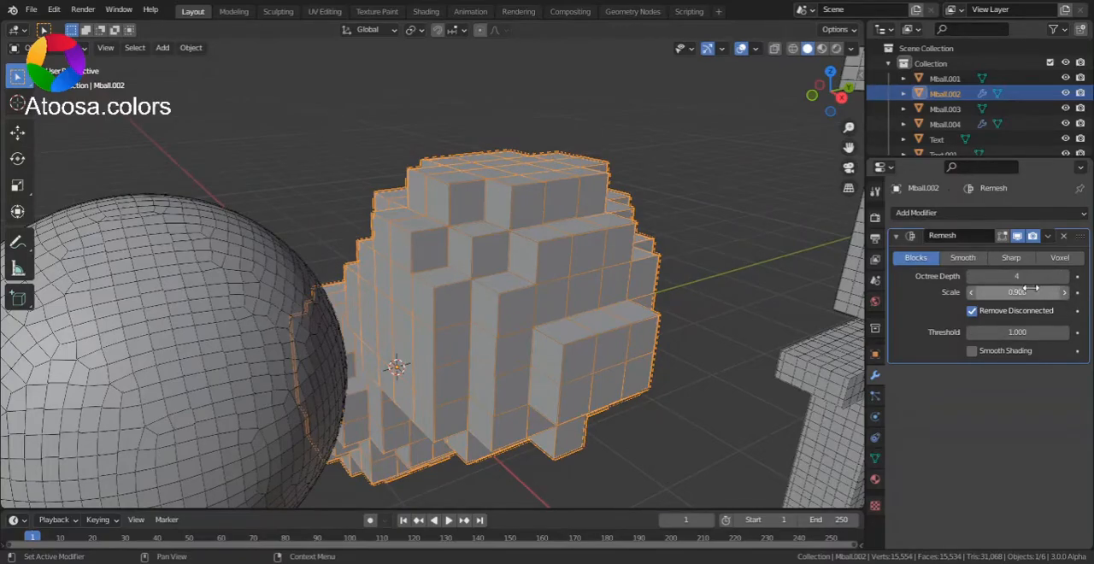
left_click_drag(1017, 292, 809, 292)
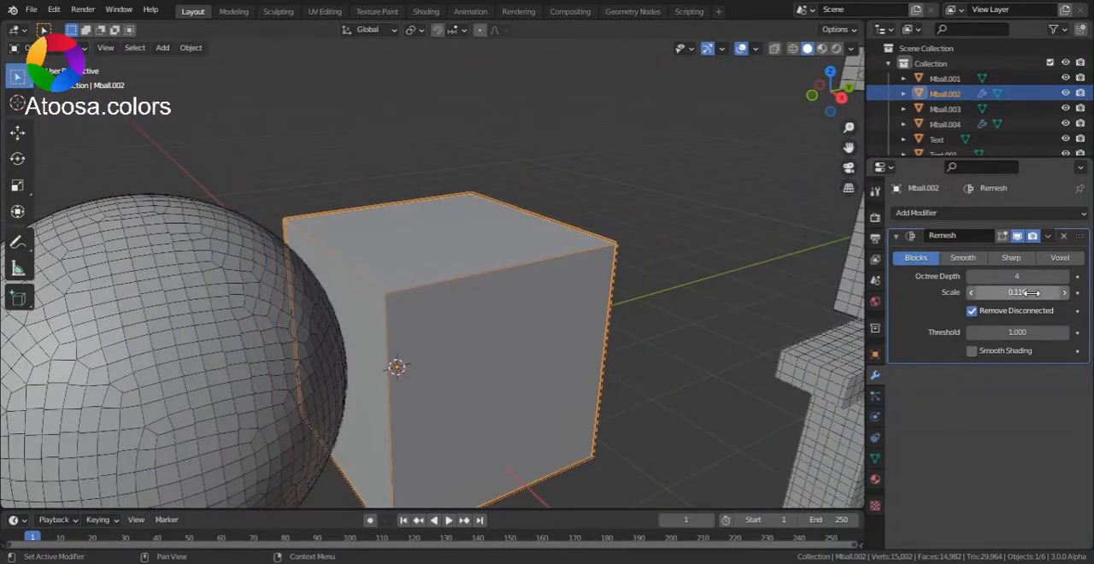
left_click_drag(1031, 292, 1093, 293)
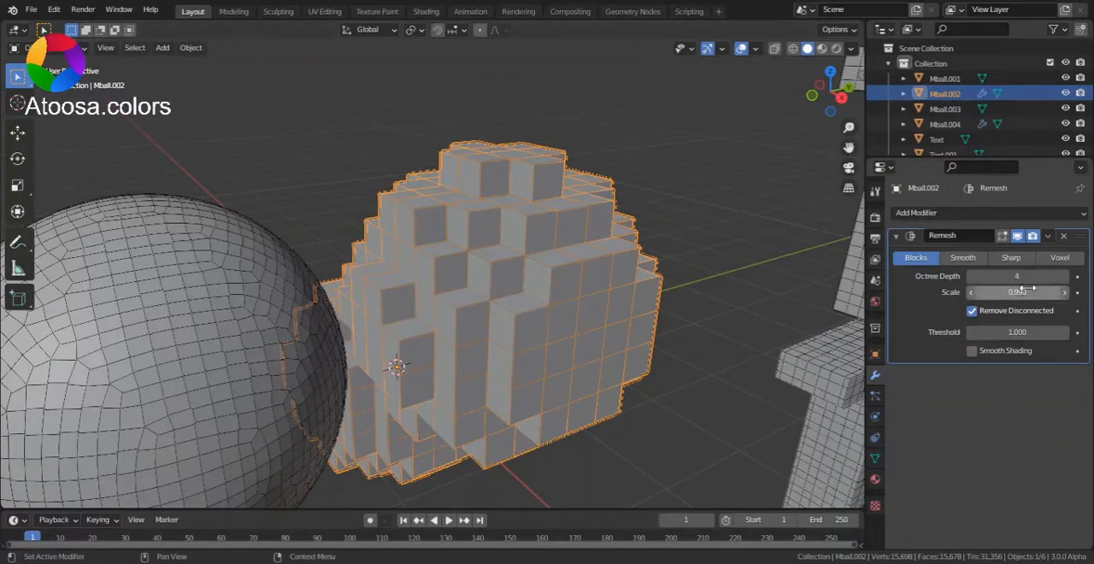
- Apply the Blocks-mode Remesh modifier to Mball.002
left_click_drag(848, 127, 919, 250)
left_click_drag(848, 128, 949, 42)
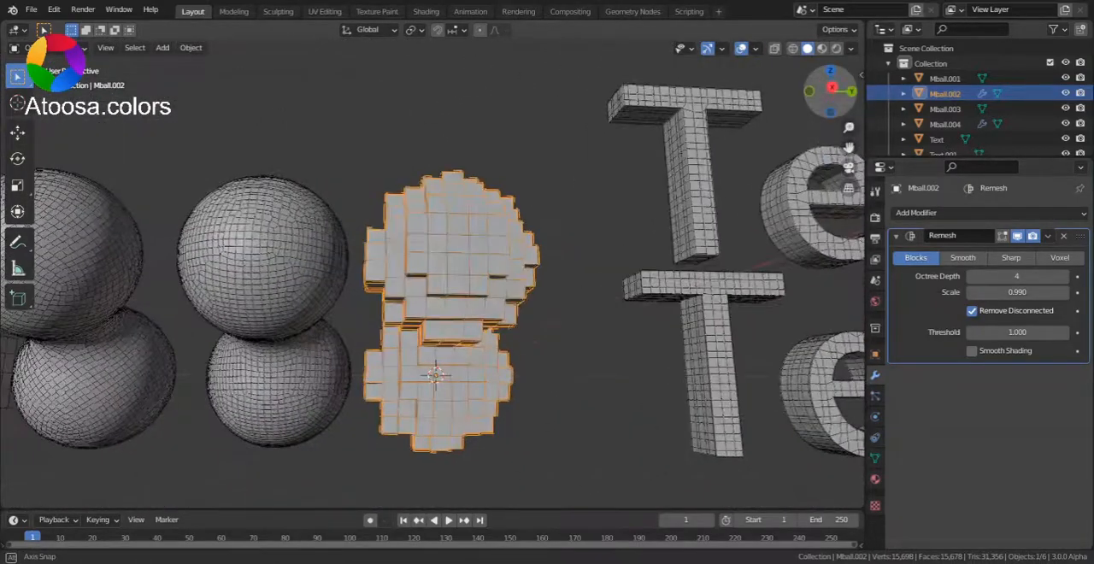
left_click_drag(835, 94, 833, 95)
left_click(833, 90)
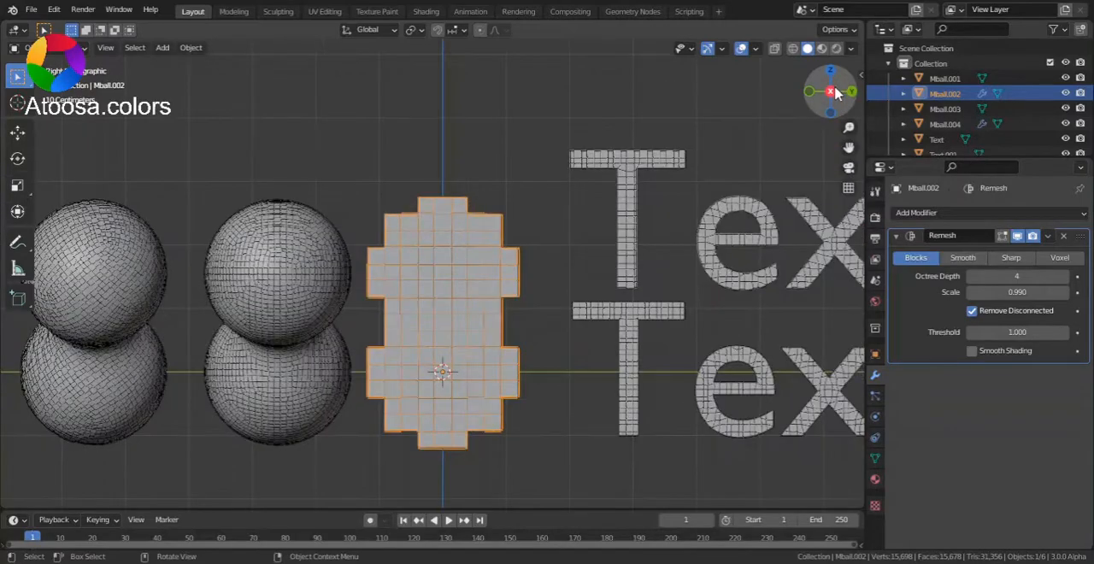
left_click(1049, 245)
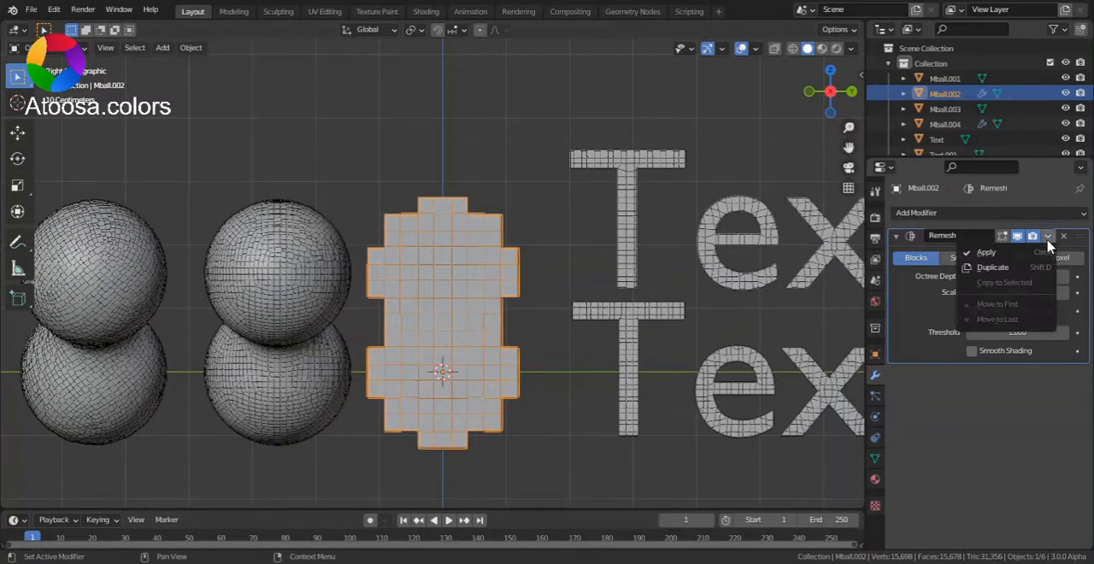
left_click(987, 251)
- Check the blocky Mball.002 mesh from another angle and deselect it
left_click_drag(849, 127, 703, 168)
left_click_drag(823, 88, 522, 261)
left_click(853, 94)
scroll(477, 130, "down", 2)
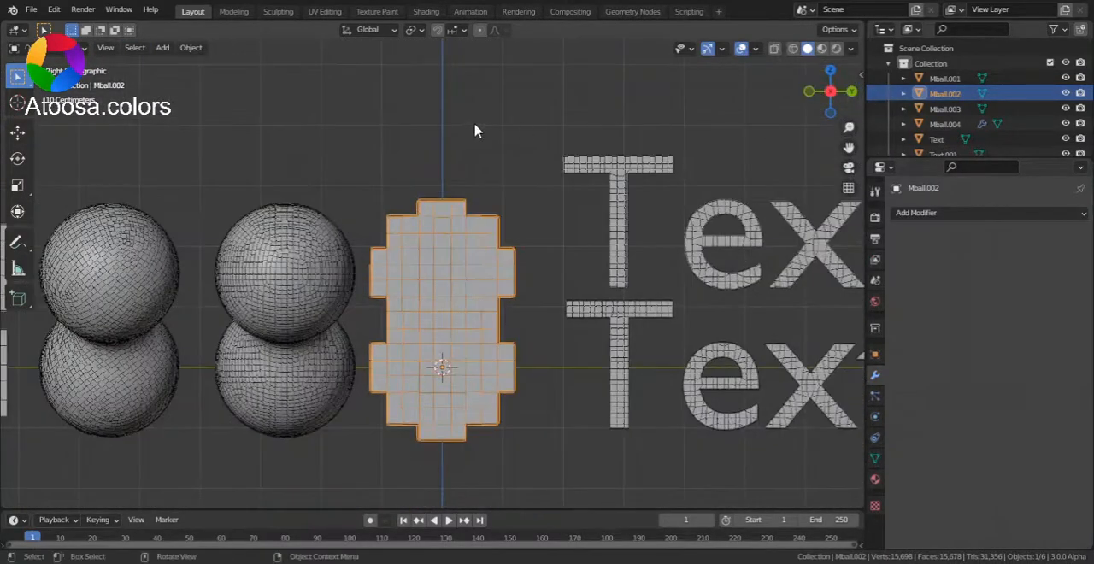
left_click(477, 129)
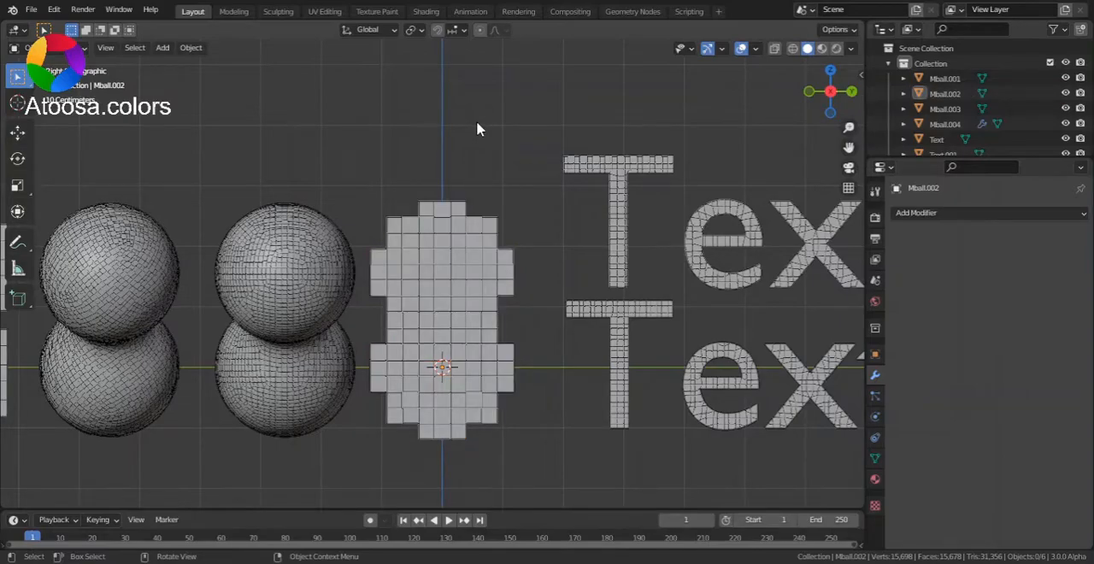